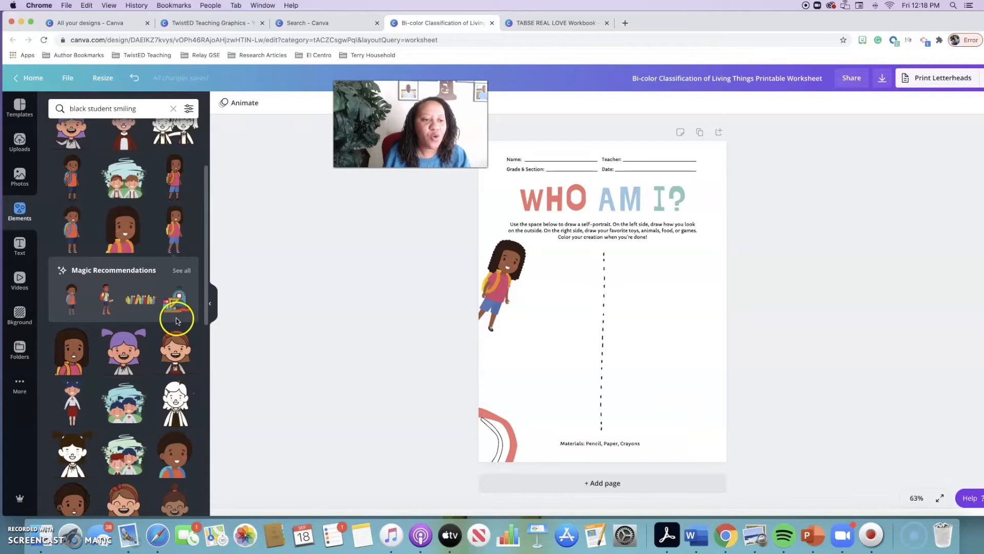
Try the boy with the blue backpack in the worksheet's lower-right corner and delete him
{"action": "mouse_move", "coordinate": [95, 287]}
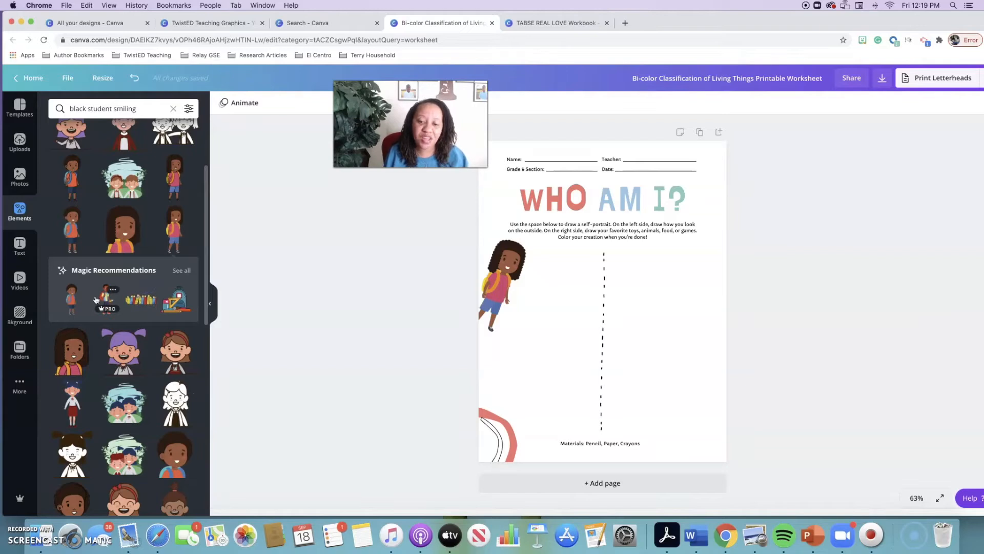
{"action": "left_click_drag", "start_coordinate": [75, 295], "coordinate": [684, 346]}
{"action": "left_click", "coordinate": [784, 349]}
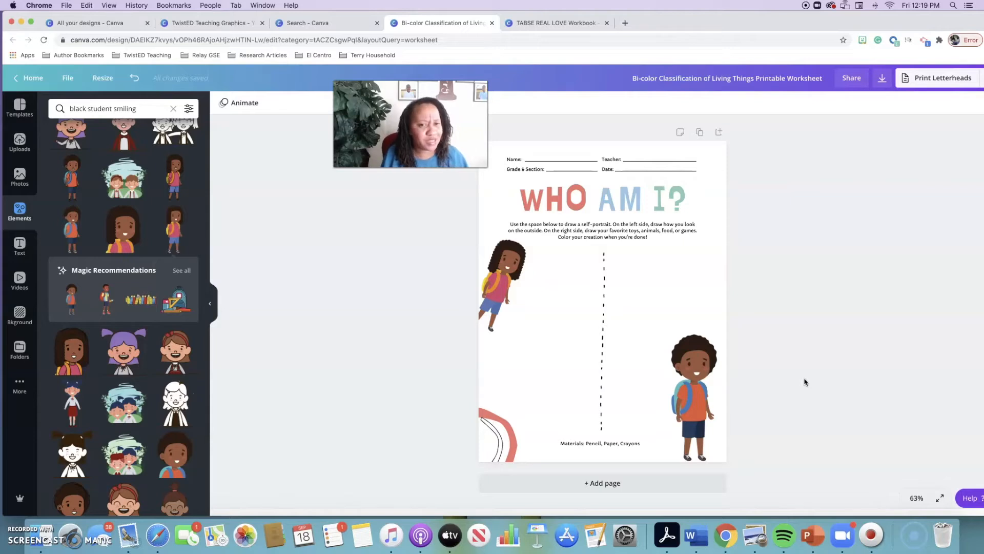
{"action": "left_click", "coordinate": [698, 393]}
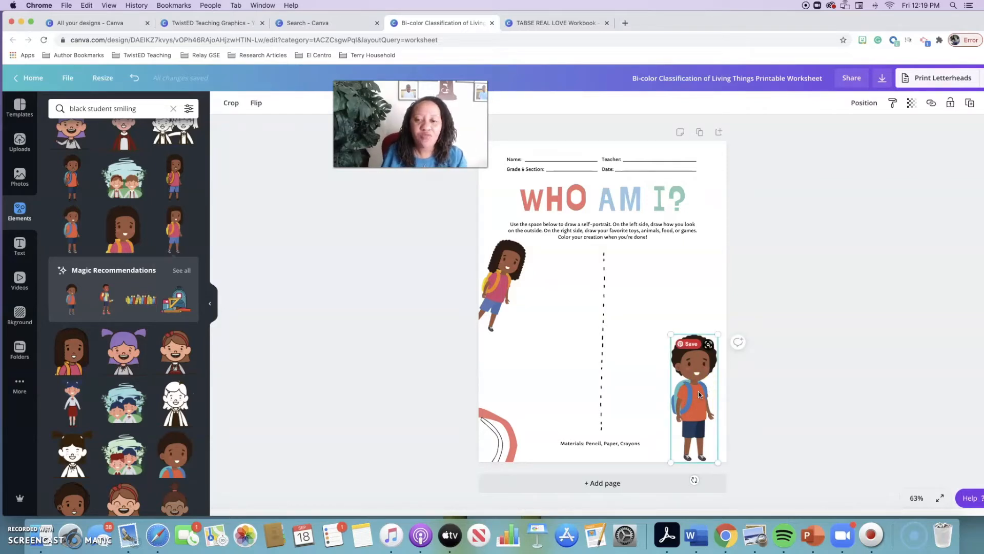
{"action": "key", "text": "Delete"}
Try the red-haired boy in the white shirt in the worksheet's lower-right corner and delete him
{"action": "mouse_move", "coordinate": [179, 229]}
{"action": "scroll", "coordinate": [194, 211], "scroll_direction": "up", "scroll_amount": 3}
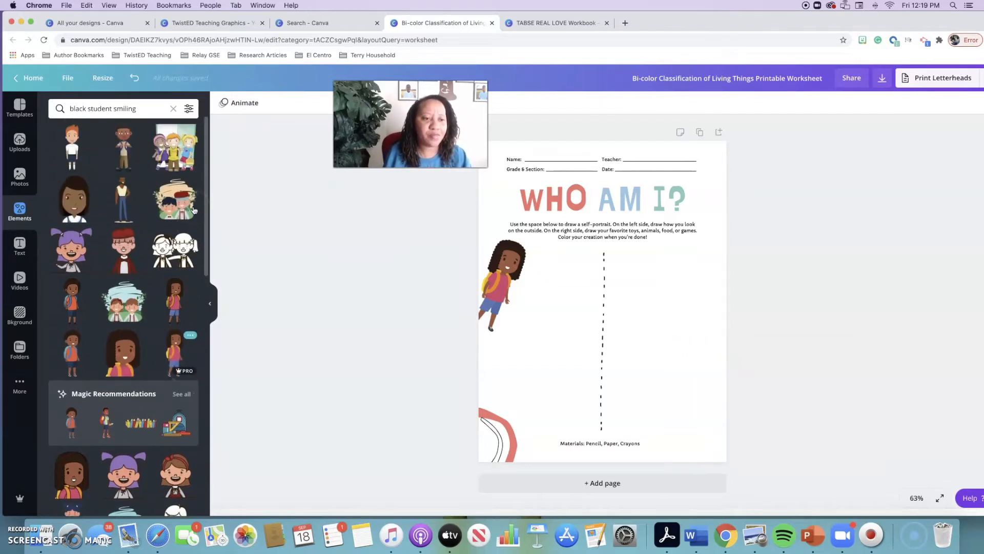
{"action": "left_click_drag", "start_coordinate": [84, 146], "coordinate": [710, 354]}
{"action": "left_click", "coordinate": [770, 355]}
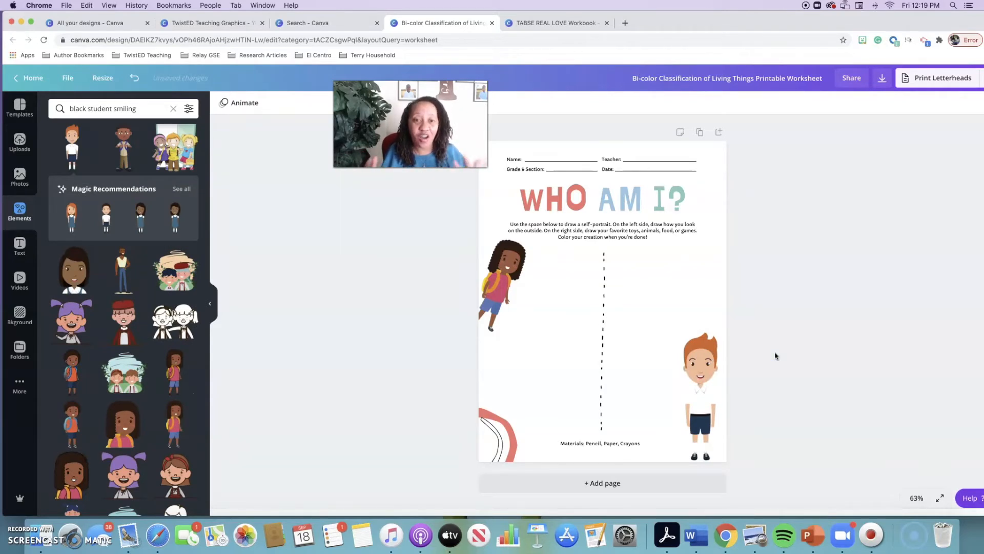
{"action": "left_click", "coordinate": [703, 380]}
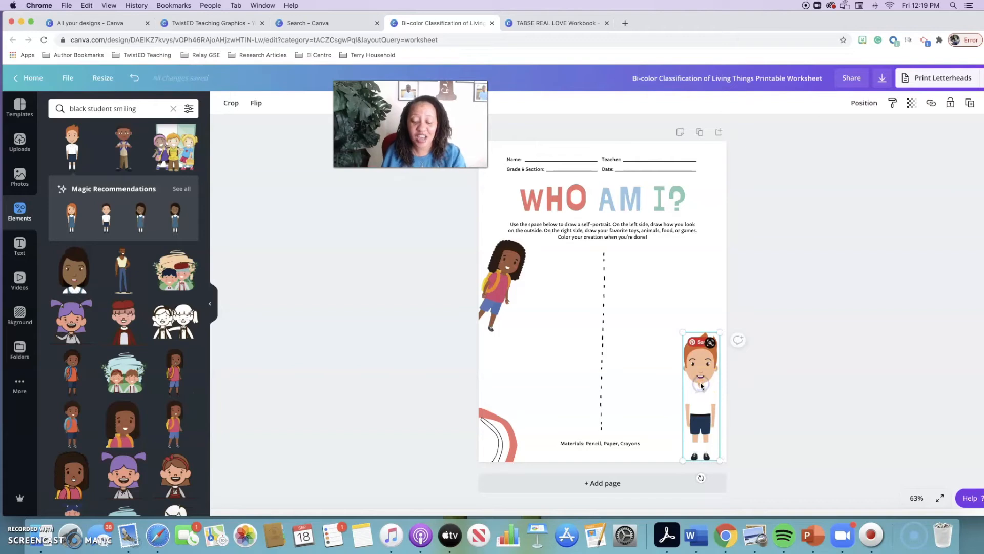
{"action": "key", "text": "Delete"}
Search the elements library for "student in wheelchair"
{"action": "left_click", "coordinate": [98, 108]}
{"action": "left_click_drag", "start_coordinate": [137, 108], "coordinate": [63, 108]}
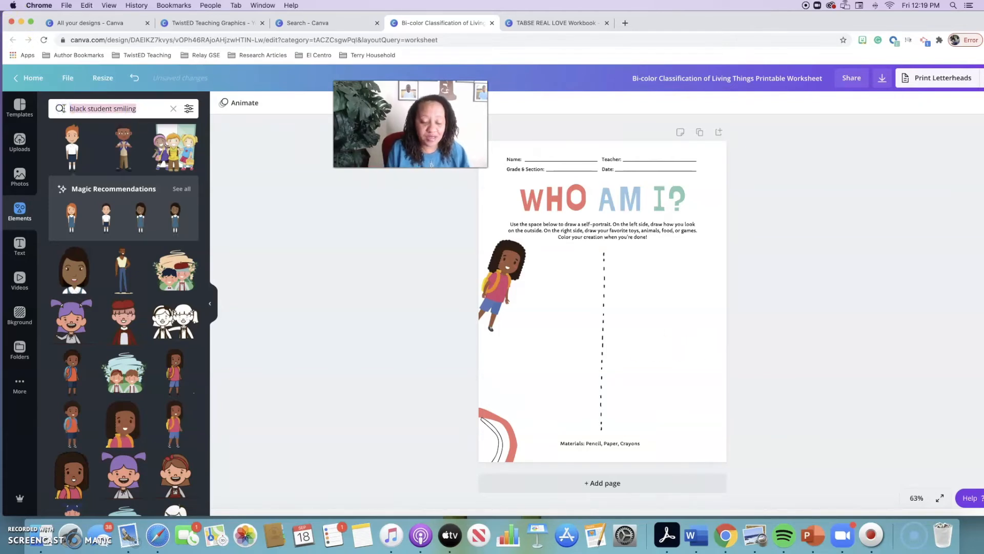
{"action": "type", "text": "wri"}
{"action": "key", "text": "BackSpace"}
{"action": "key", "text": "BackSpace"}
{"action": "key", "text": "BackSpace"}
{"action": "type", "text": "s"}
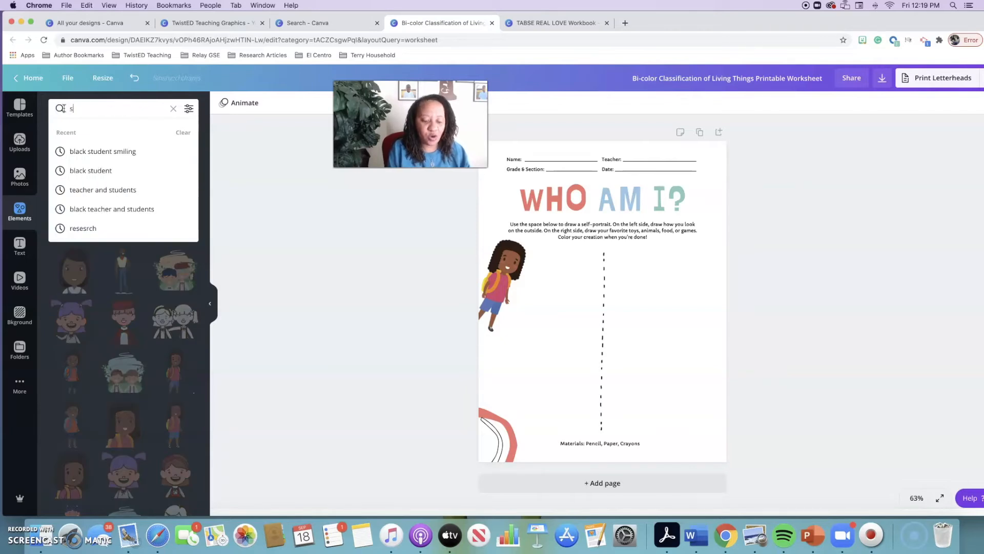
{"action": "type", "text": "tudent in "}
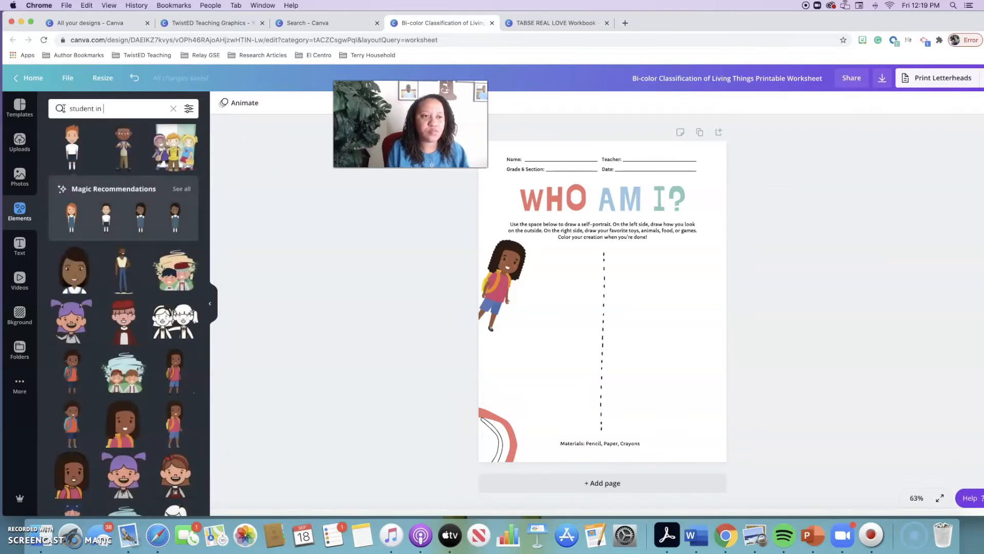
{"action": "type", "text": "wheelchair"}
{"action": "key", "text": "Return"}
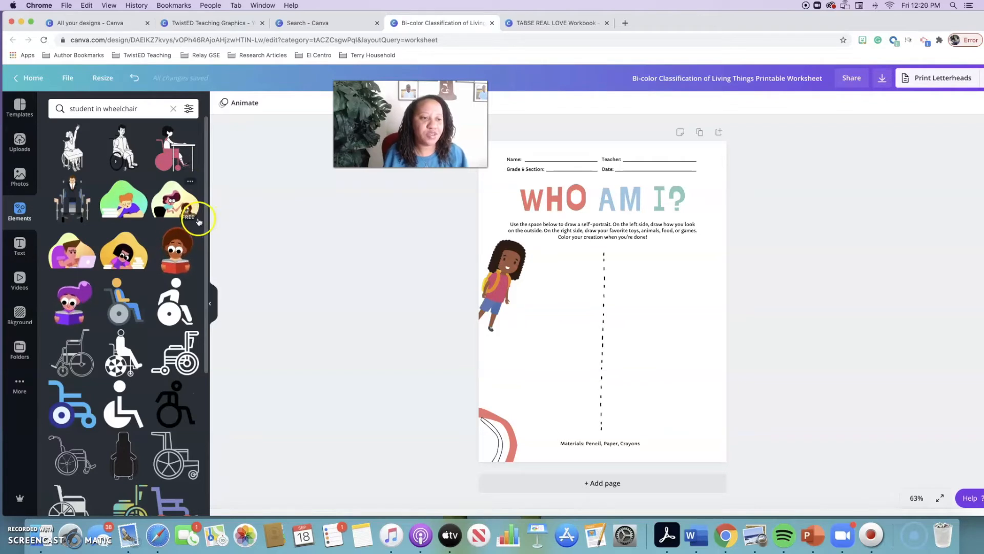
Add the graphic of a student in a pink wheelchair at a desk to the worksheet's lower-right corner and shrink it to fit beside the materials line
{"action": "scroll", "coordinate": [152, 251], "scroll_direction": "down", "scroll_amount": 5}
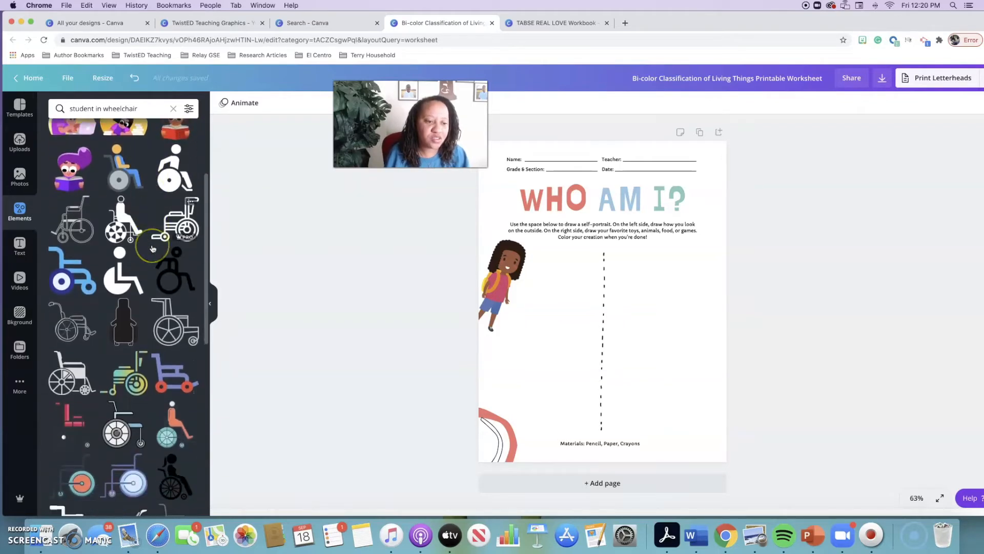
{"action": "scroll", "coordinate": [152, 250], "scroll_direction": "up", "scroll_amount": 5}
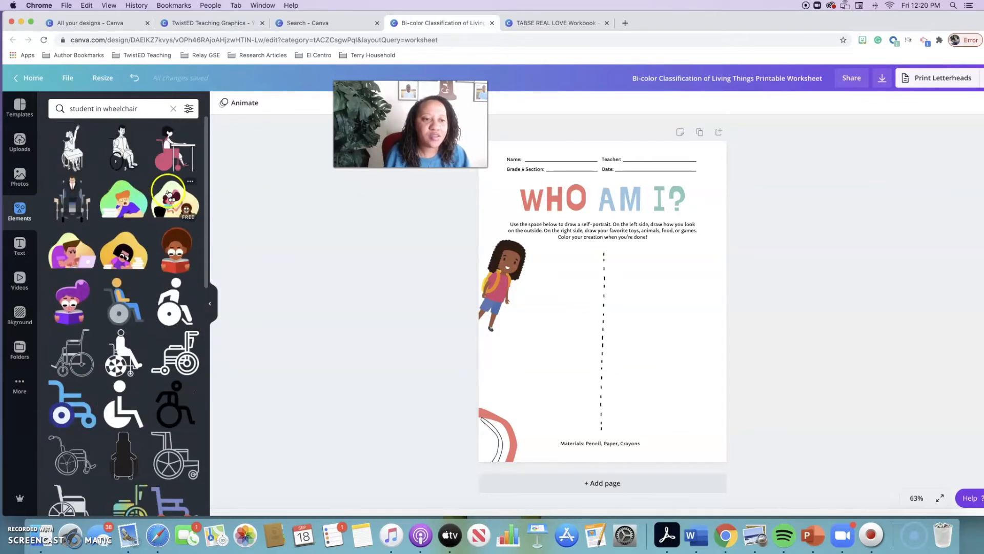
{"action": "left_click_drag", "start_coordinate": [174, 149], "coordinate": [654, 360]}
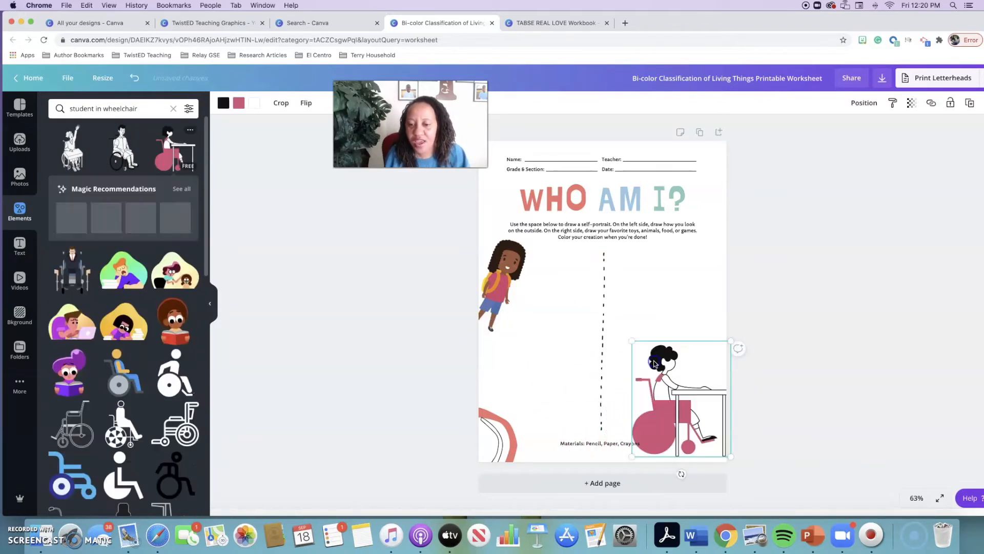
{"action": "left_click_drag", "start_coordinate": [731, 340], "coordinate": [710, 398]}
{"action": "left_click", "coordinate": [756, 395]}
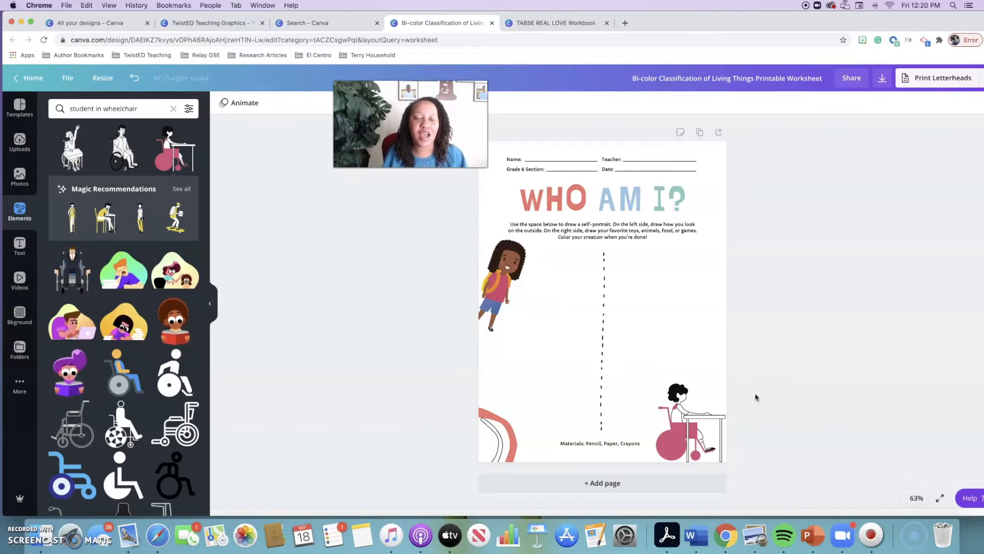
Switch to the TABSE REAL LOVE Workbook design and bring its September LOVE Vox page into view
{"action": "left_click", "coordinate": [223, 26]}
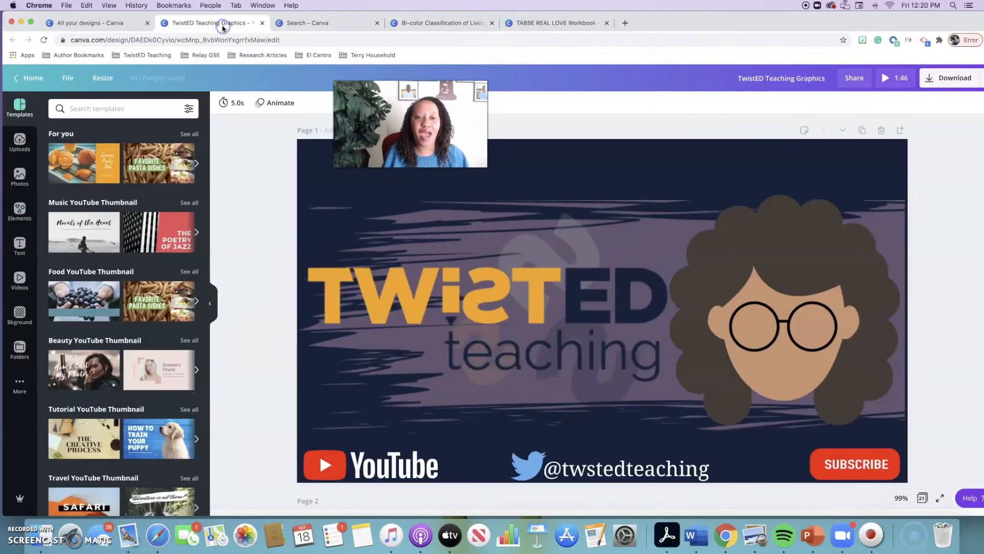
{"action": "left_click", "coordinate": [320, 23]}
{"action": "left_click", "coordinate": [513, 25]}
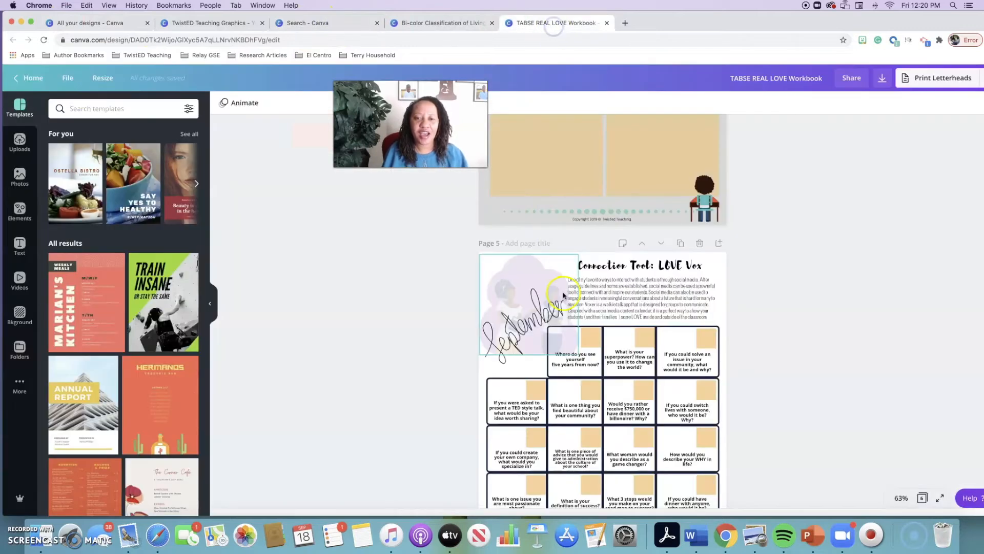
{"action": "scroll", "coordinate": [564, 295], "scroll_direction": "down", "scroll_amount": 4}
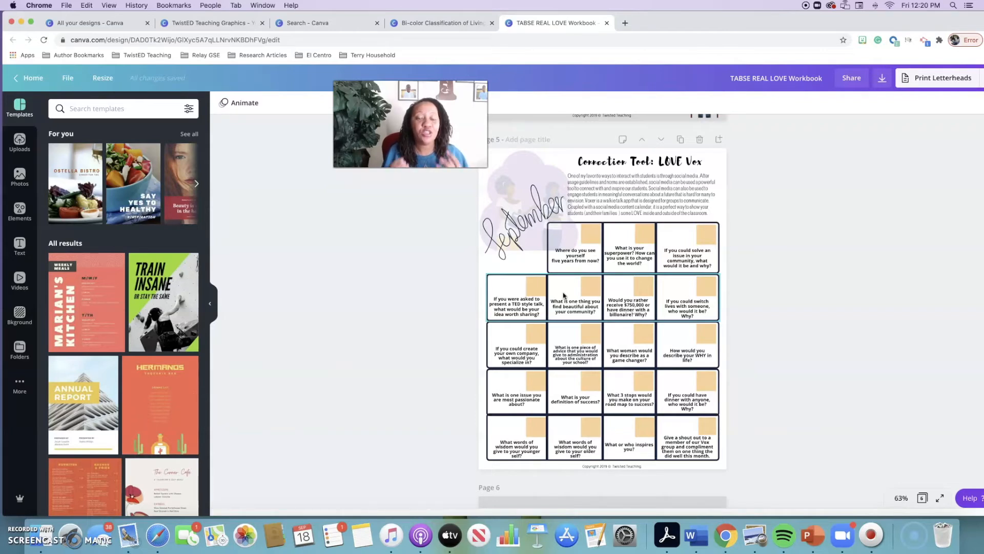
{"action": "left_click", "coordinate": [595, 275]}
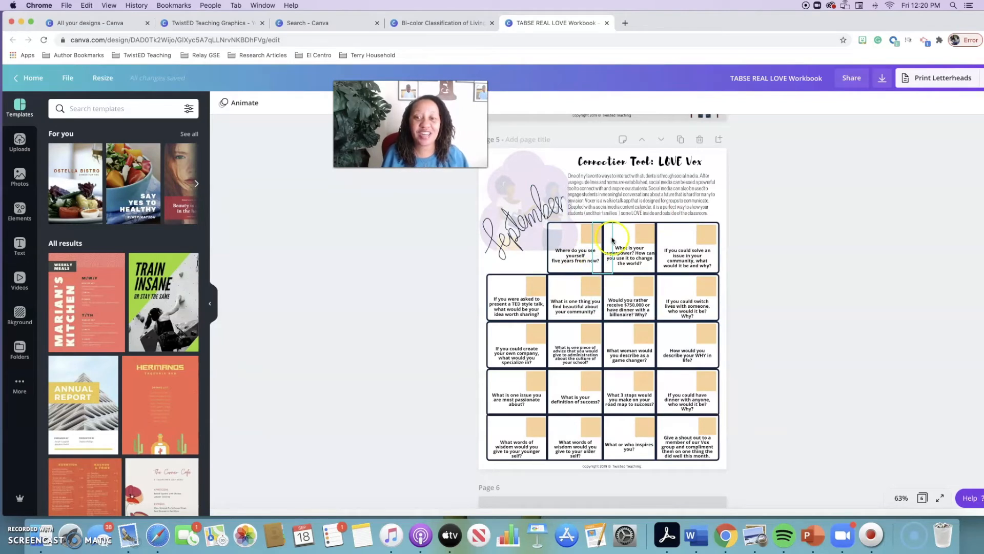
{"action": "left_click", "coordinate": [573, 228]}
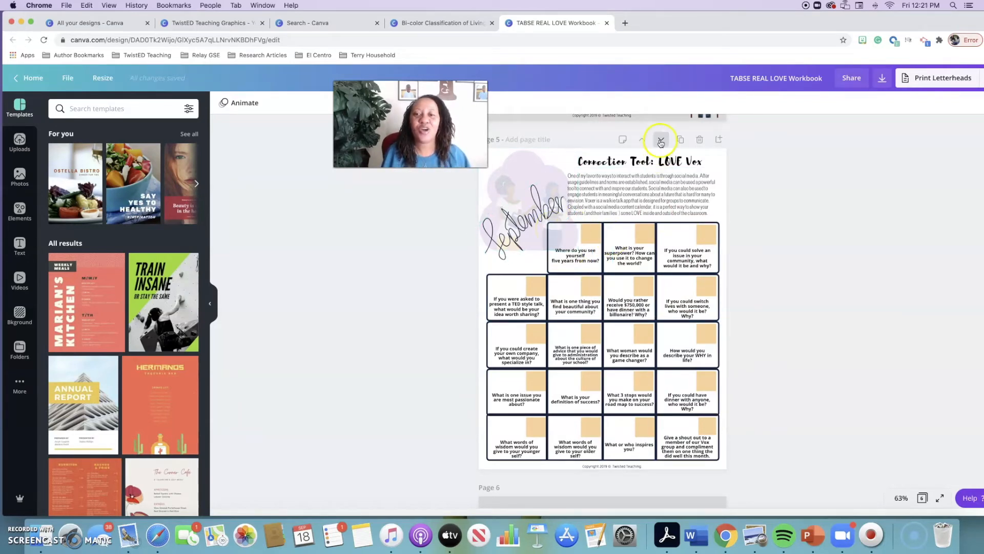
Add a blank page directly after page 5, the September LOVE Vox page
{"action": "left_click", "coordinate": [719, 140]}
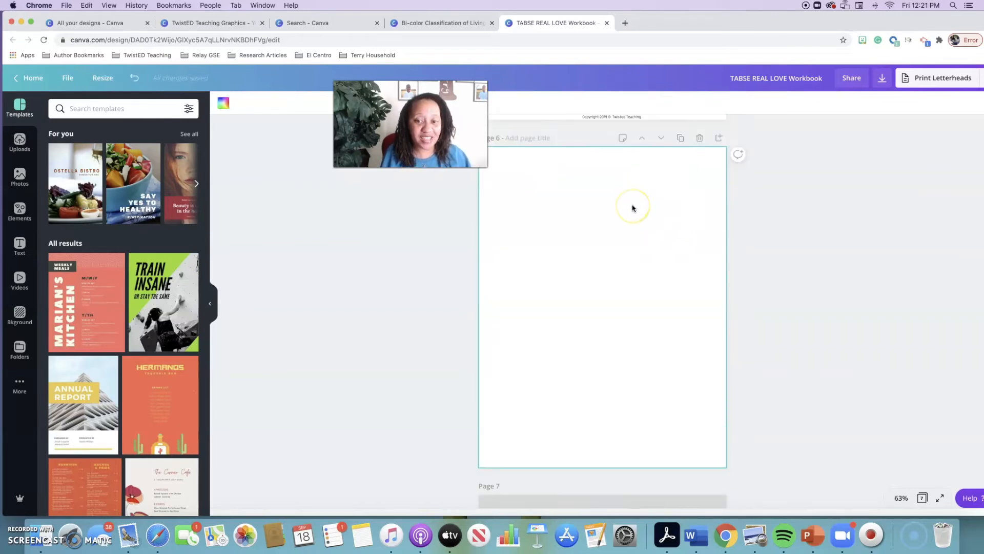
{"action": "scroll", "coordinate": [632, 207], "scroll_direction": "up", "scroll_amount": 5}
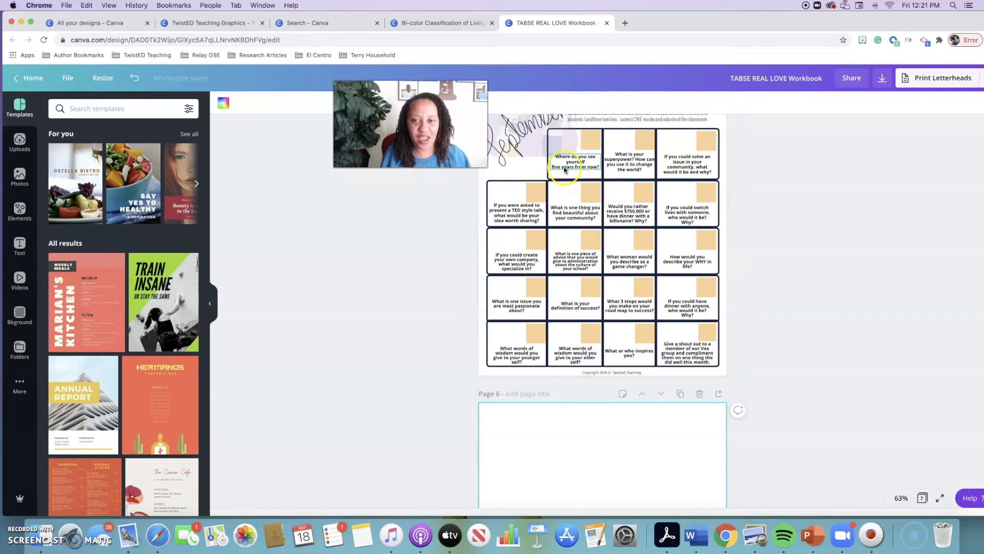
{"action": "scroll", "coordinate": [571, 227], "scroll_direction": "down", "scroll_amount": 1}
{"action": "scroll", "coordinate": [569, 228], "scroll_direction": "down", "scroll_amount": 5}
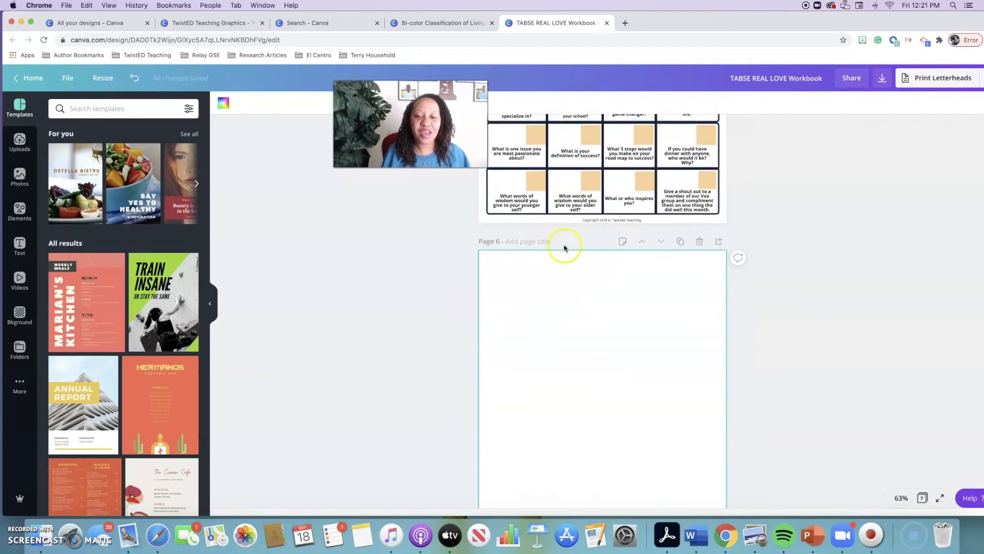
Select the box outline around the bottom row of questions on page 5
{"action": "left_click", "coordinate": [21, 146]}
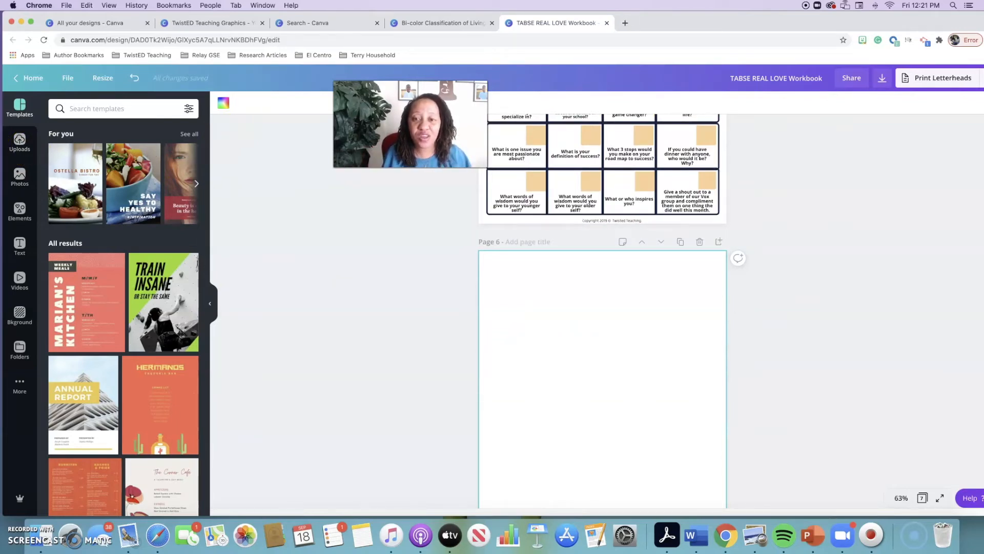
{"action": "left_click", "coordinate": [547, 180]}
{"action": "mouse_move", "coordinate": [547, 183]}
{"action": "left_mouse_down"}
{"action": "mouse_move", "coordinate": [545, 274]}
{"action": "mouse_move", "coordinate": [546, 183]}
{"action": "left_mouse_up"}
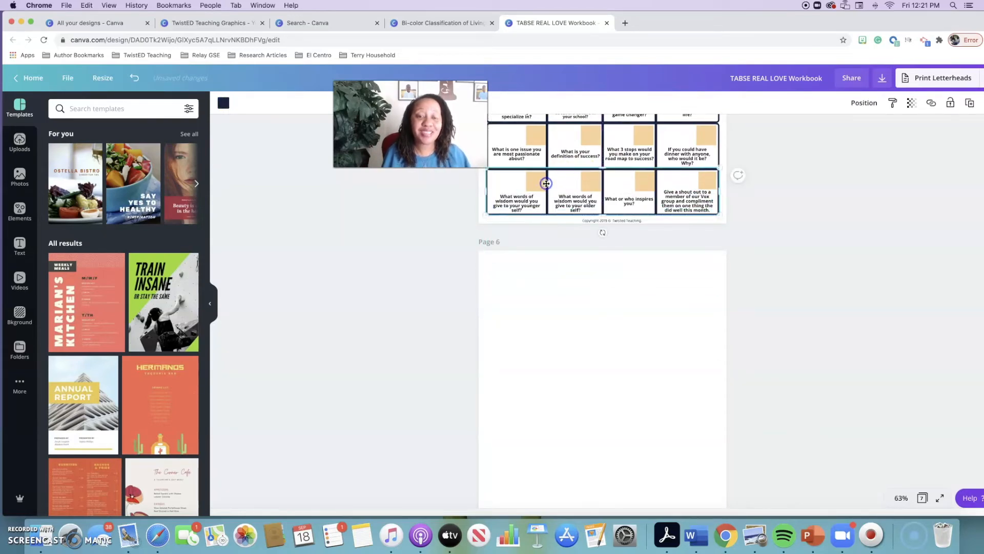
{"action": "scroll", "coordinate": [547, 183], "scroll_direction": "down", "scroll_amount": 1}
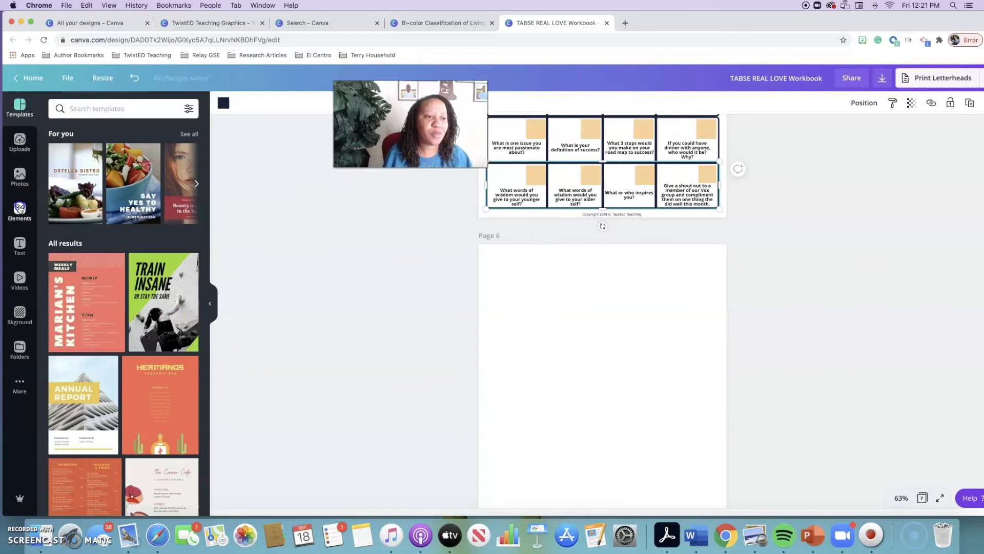
Browse the full Shapes collection and add the plain square shape to page 5
{"action": "left_click", "coordinate": [20, 209]}
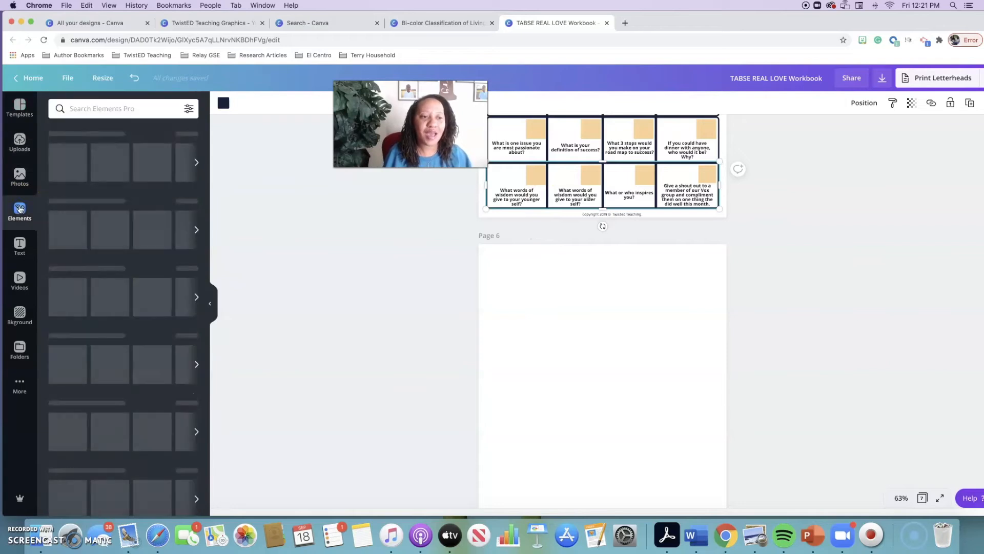
{"action": "left_click", "coordinate": [107, 117]}
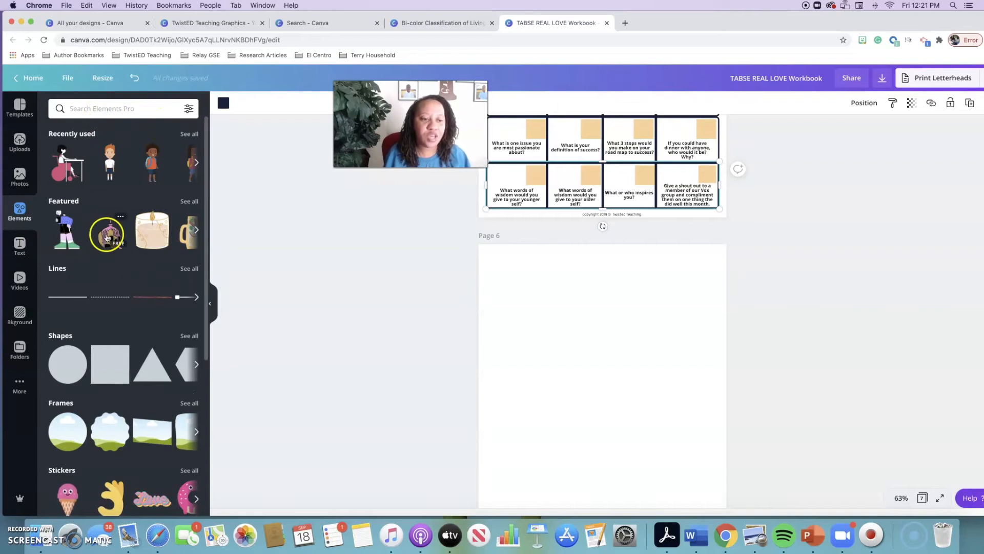
{"action": "left_click", "coordinate": [187, 335]}
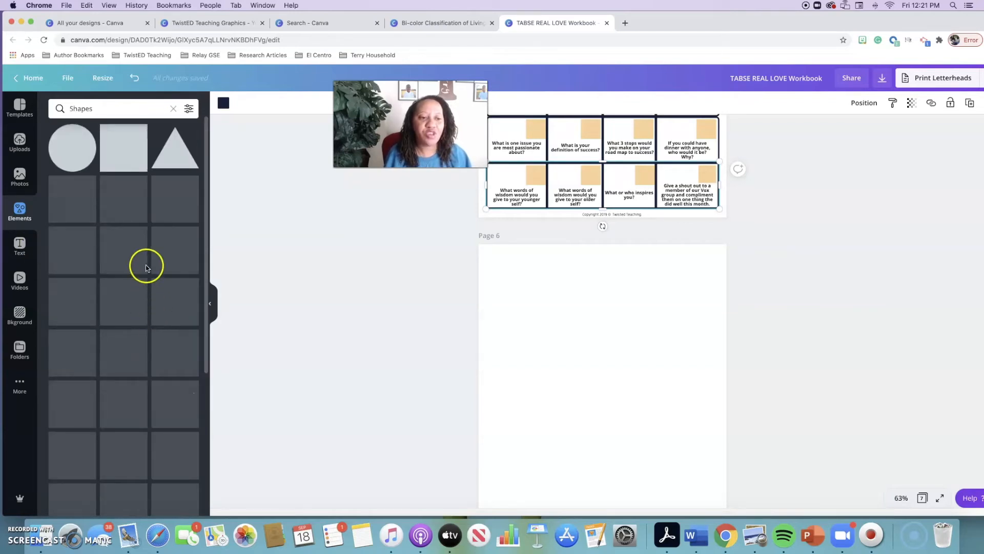
{"action": "scroll", "coordinate": [145, 262], "scroll_direction": "down", "scroll_amount": 6}
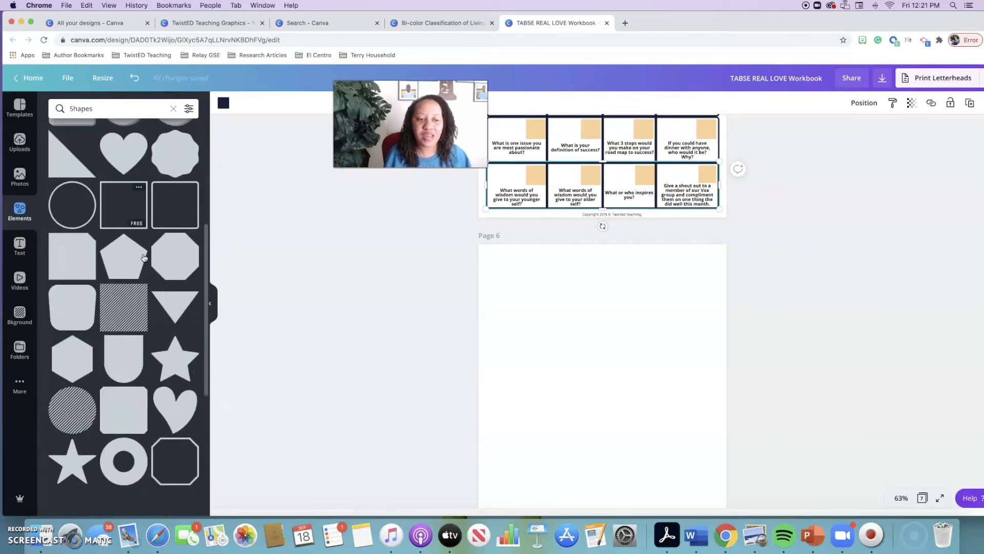
{"action": "scroll", "coordinate": [144, 258], "scroll_direction": "up", "scroll_amount": 5}
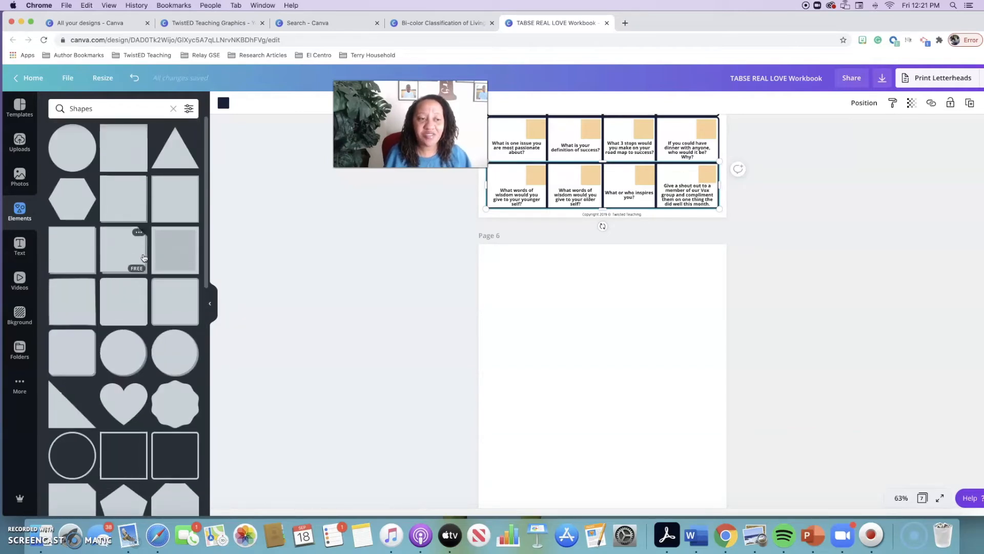
{"action": "left_click", "coordinate": [173, 109]}
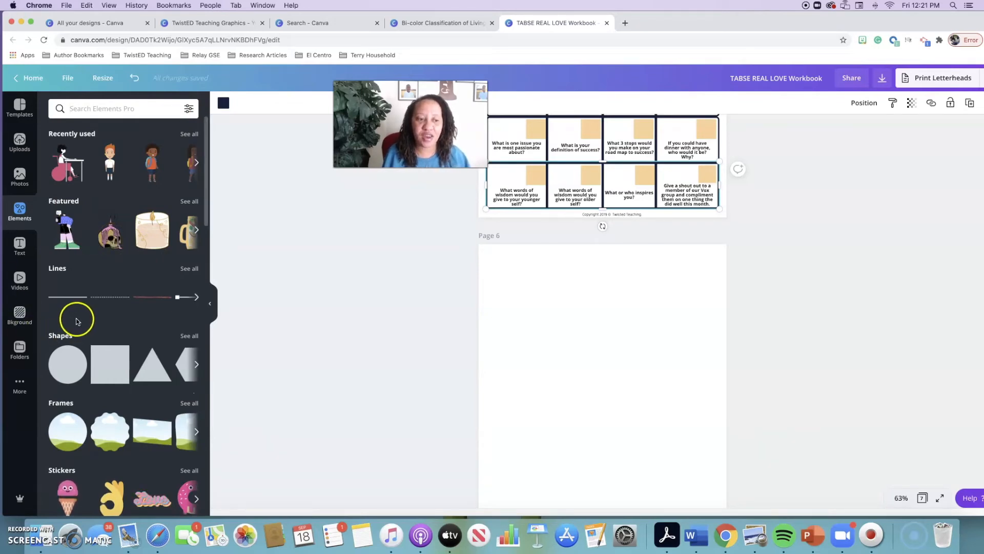
{"action": "left_click", "coordinate": [106, 357]}
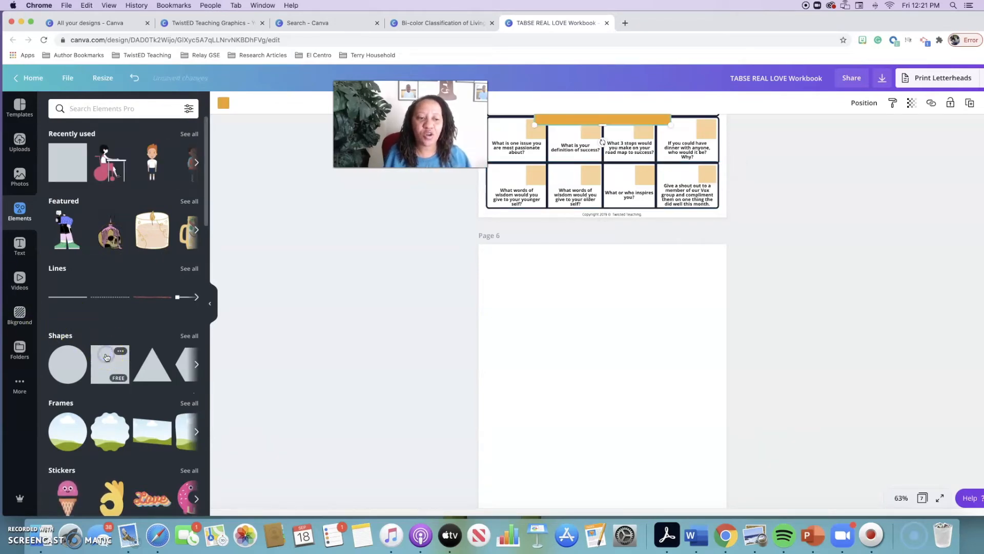
Search the elements library for "frame"
{"action": "scroll", "coordinate": [107, 264], "scroll_direction": "down", "scroll_amount": 2}
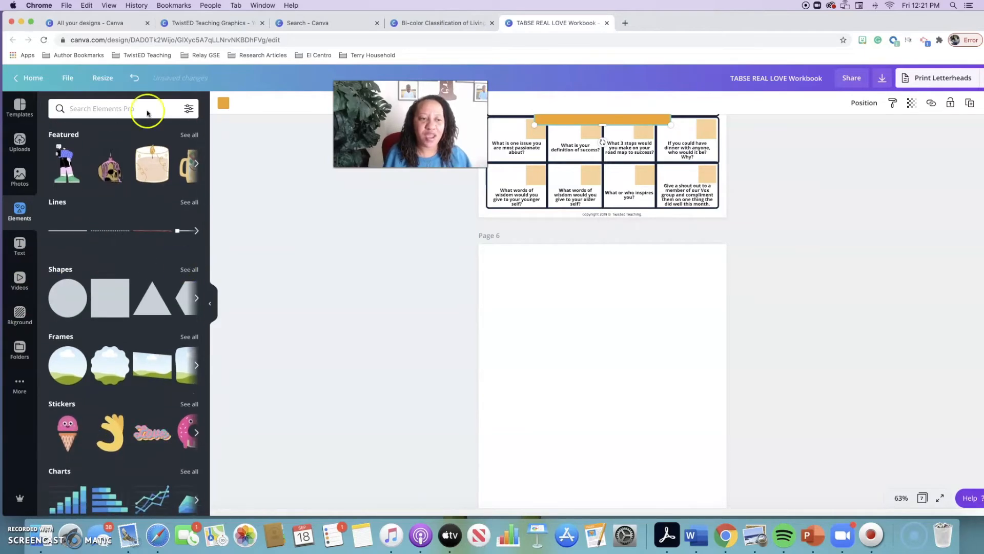
{"action": "left_click", "coordinate": [105, 109]}
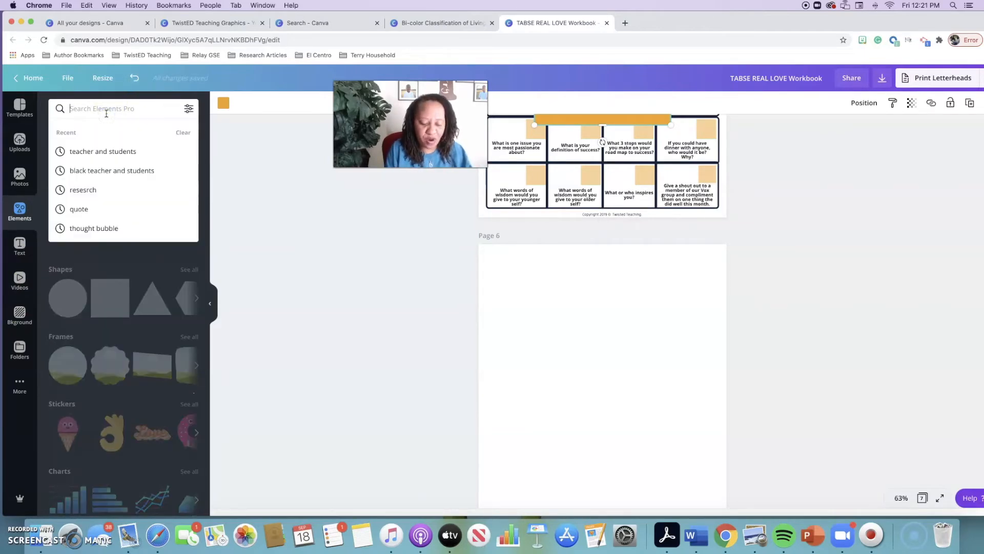
{"action": "type", "text": "fra"}
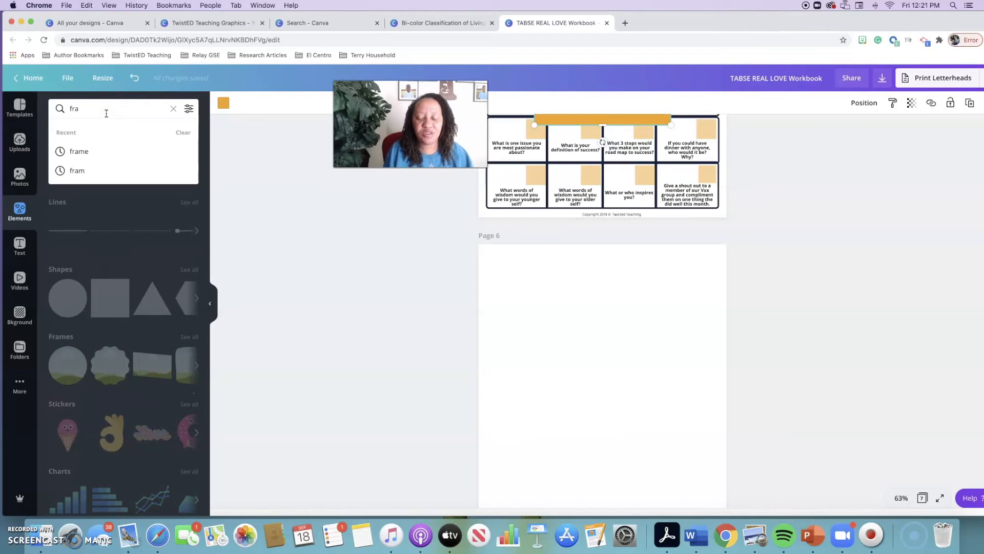
{"action": "type", "text": "me"}
{"action": "key", "text": "Return"}
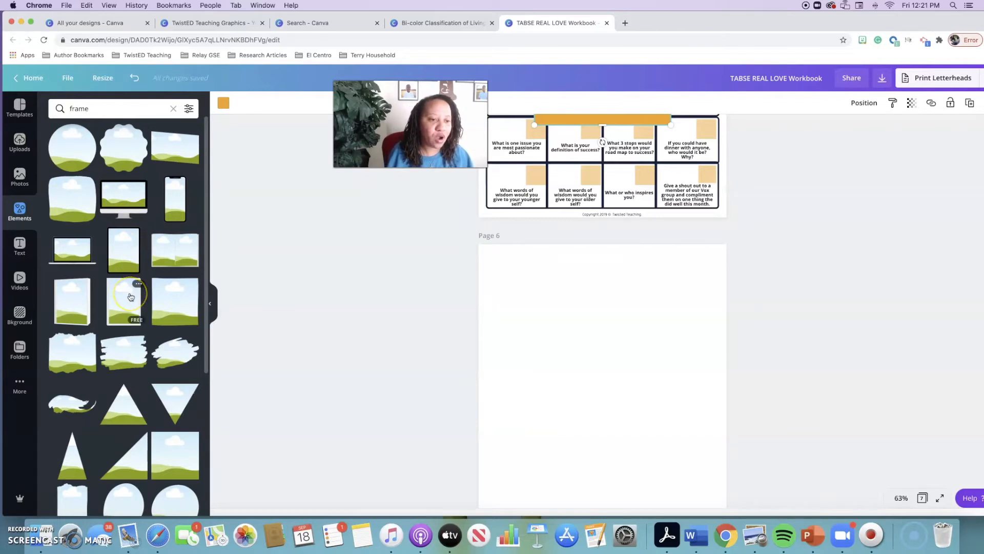
Try out the white-bordered portrait frame on blank page 6, adjust its size and position, and delete it
{"action": "left_click_drag", "start_coordinate": [131, 296], "coordinate": [545, 294]}
{"action": "left_click_drag", "start_coordinate": [584, 469], "coordinate": [501, 365]}
{"action": "left_click_drag", "start_coordinate": [675, 431], "coordinate": [630, 323]}
{"action": "key", "text": "Delete"}
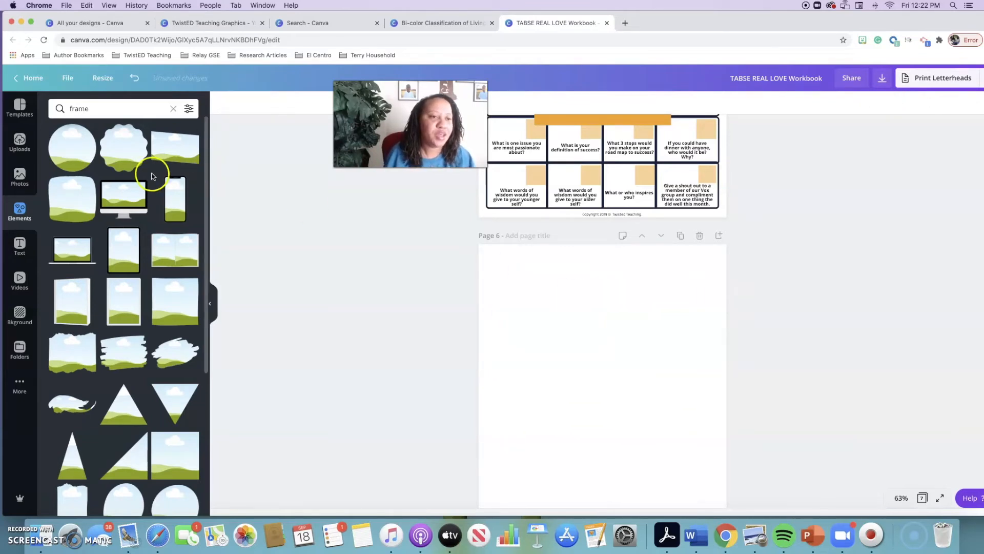
Browse the full Shapes collection and add the rounded square outline to page 6
{"action": "left_click", "coordinate": [172, 109]}
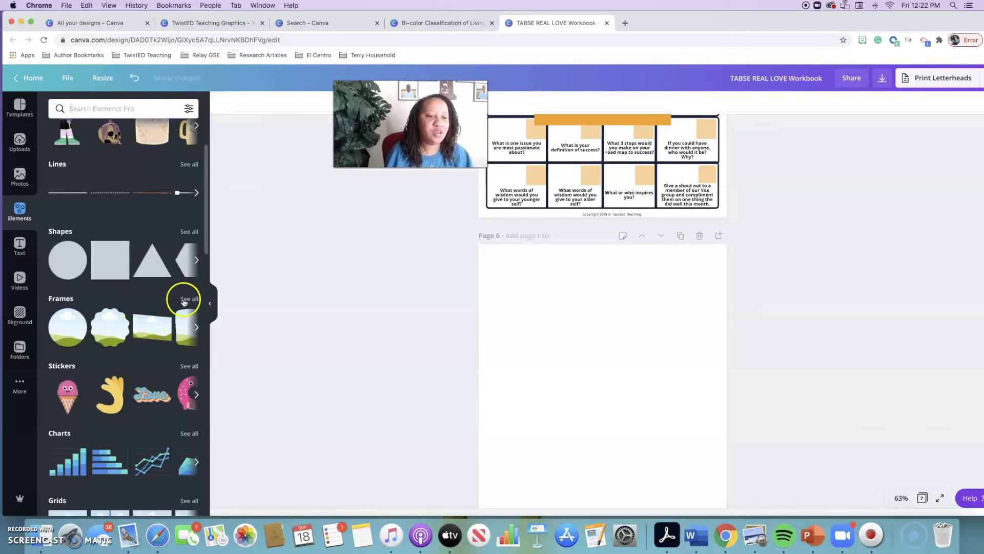
{"action": "left_click", "coordinate": [188, 232]}
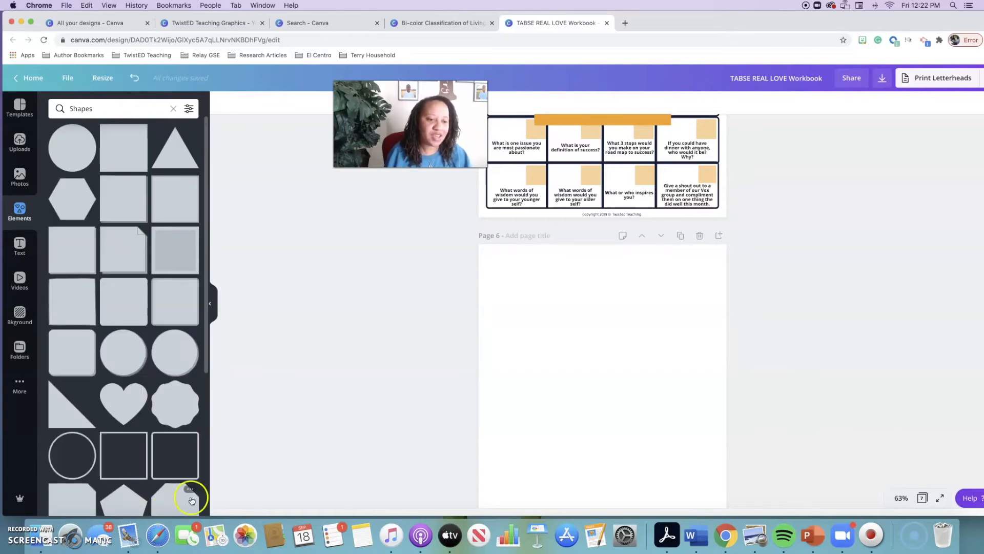
{"action": "left_click_drag", "start_coordinate": [176, 455], "coordinate": [525, 314]}
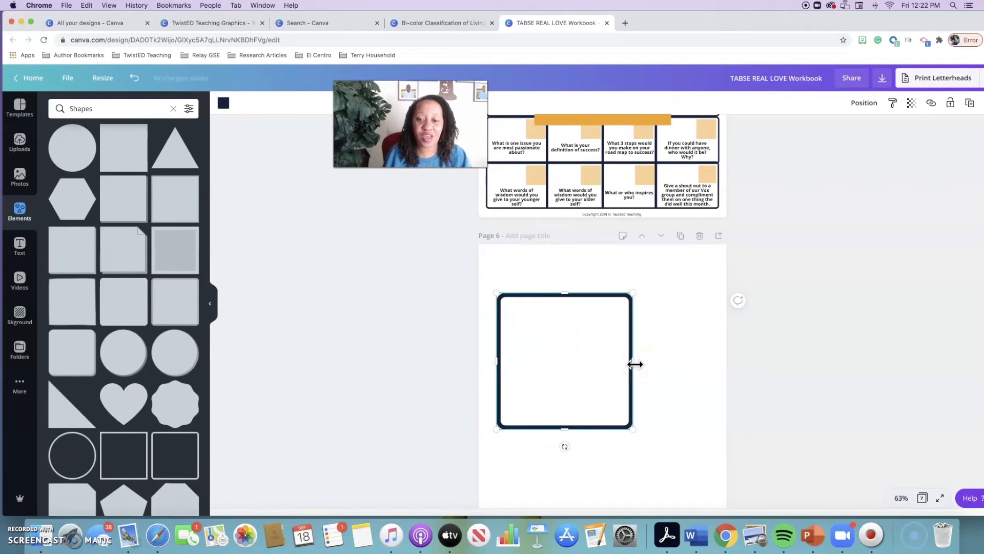
Stretch the outline on page 6 into a wide, shallow box spanning almost the full page width
{"action": "left_click_drag", "start_coordinate": [632, 363], "coordinate": [715, 363]}
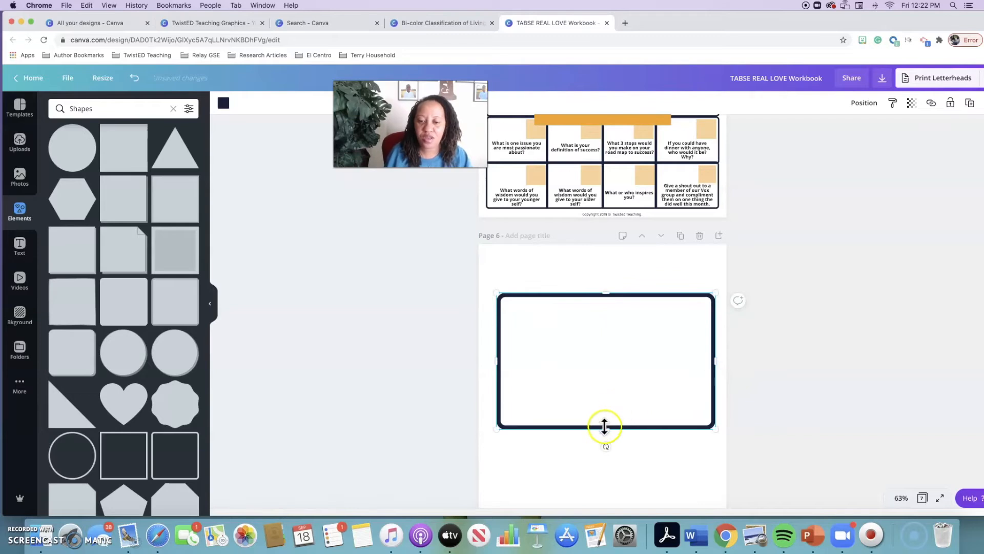
{"action": "left_click_drag", "start_coordinate": [605, 427], "coordinate": [606, 360]}
{"action": "mouse_move", "coordinate": [593, 293]}
{"action": "left_mouse_down"}
{"action": "mouse_move", "coordinate": [576, 294]}
{"action": "mouse_move", "coordinate": [585, 294]}
{"action": "left_mouse_up"}
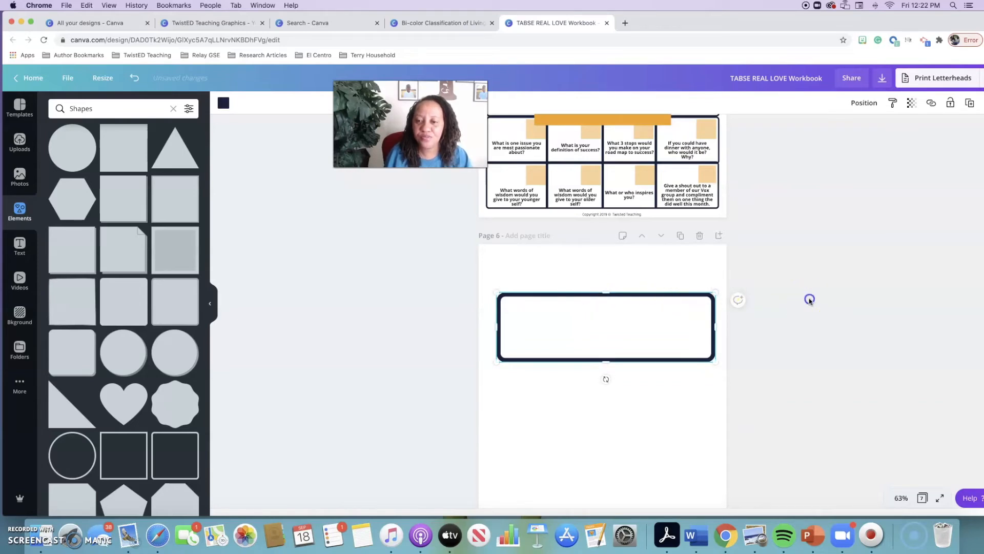
{"action": "left_click_drag", "start_coordinate": [663, 327], "coordinate": [717, 328]}
{"action": "left_click_drag", "start_coordinate": [494, 328], "coordinate": [489, 328]}
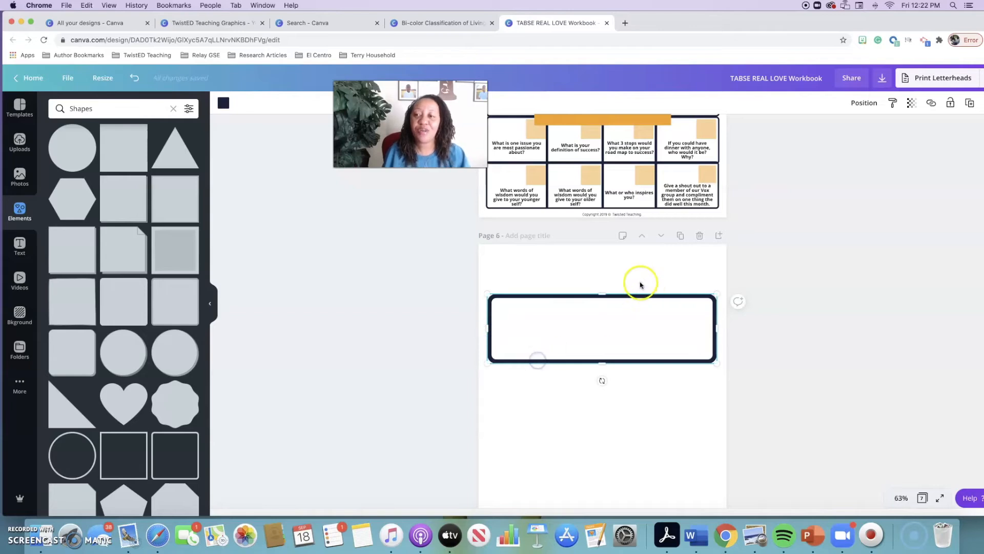
Copy the wide box and paste it twice on page 6, stacking the copies directly beneath the original
{"action": "right_click", "coordinate": [636, 362]}
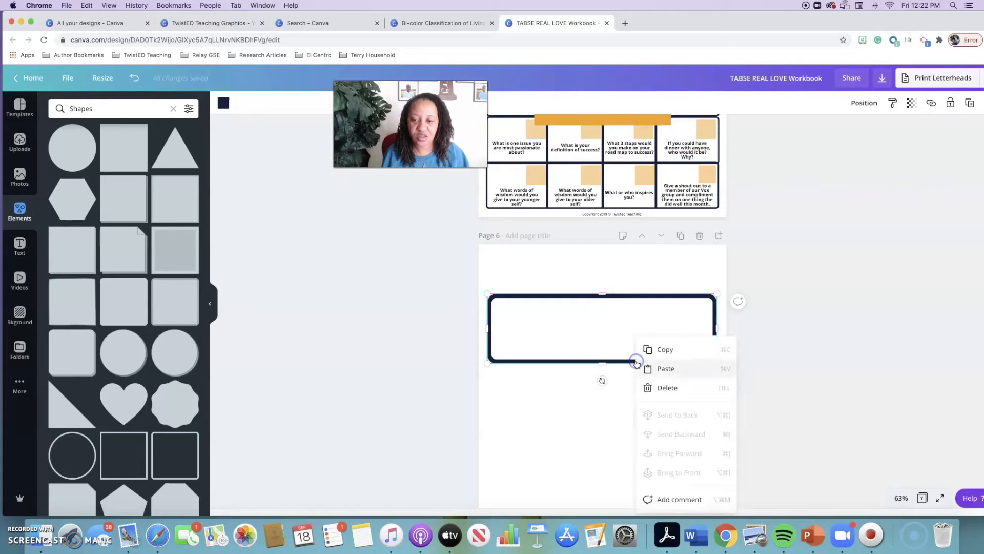
{"action": "left_click", "coordinate": [665, 349]}
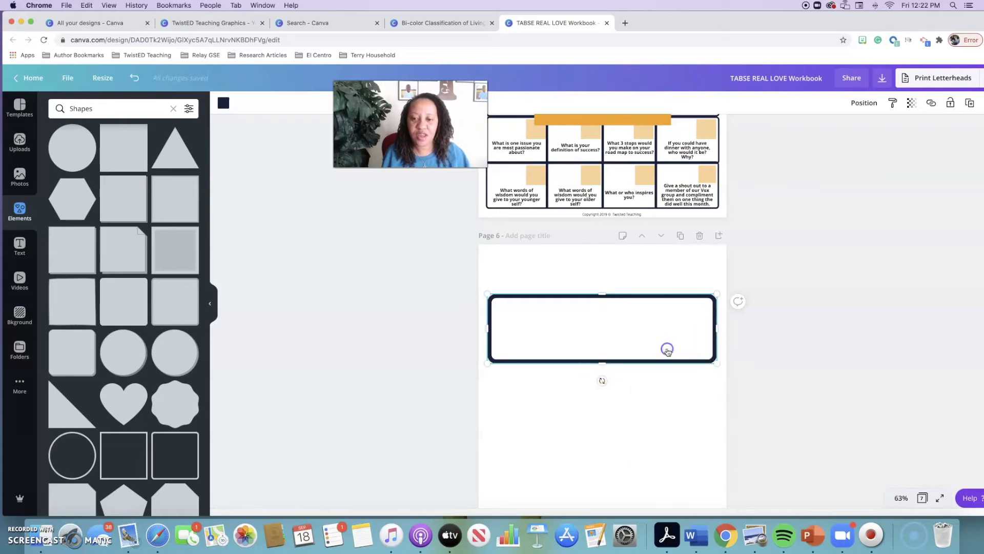
{"action": "key", "text": "ctrl+v"}
{"action": "left_click_drag", "start_coordinate": [593, 353], "coordinate": [588, 420]}
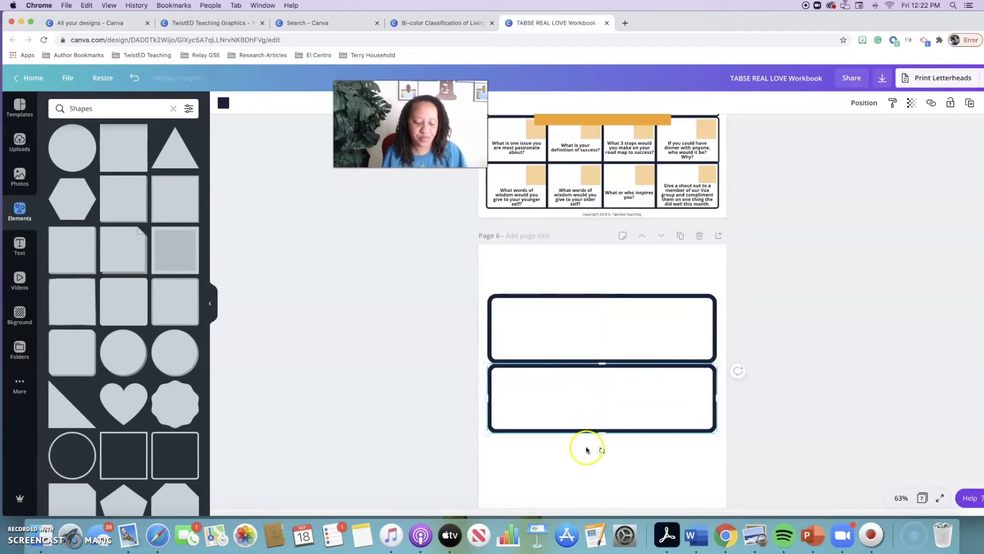
{"action": "key", "text": "super+v"}
{"action": "scroll", "coordinate": [594, 375], "scroll_direction": "down", "scroll_amount": 2}
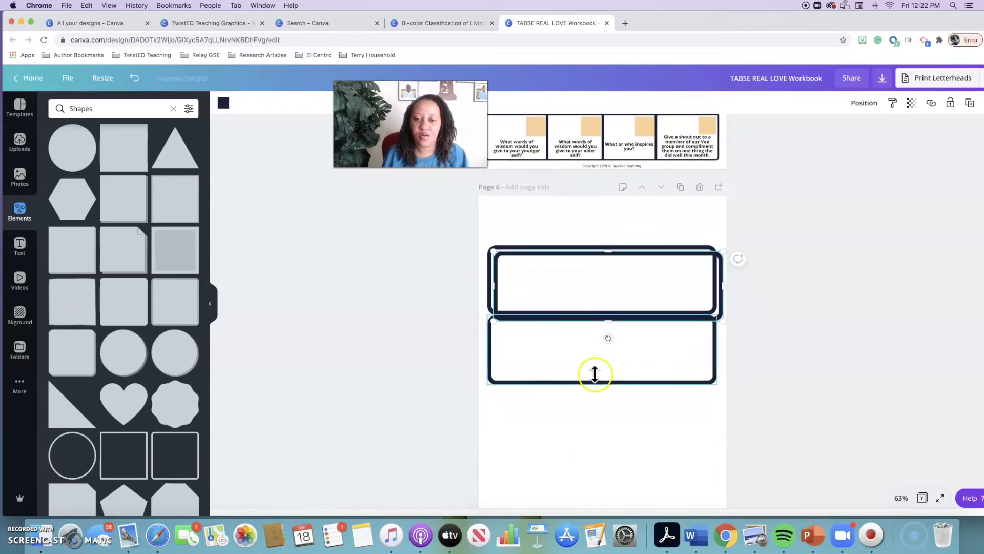
{"action": "left_click_drag", "start_coordinate": [600, 301], "coordinate": [598, 437]}
{"action": "scroll", "coordinate": [598, 437], "scroll_direction": "down", "scroll_amount": 2}
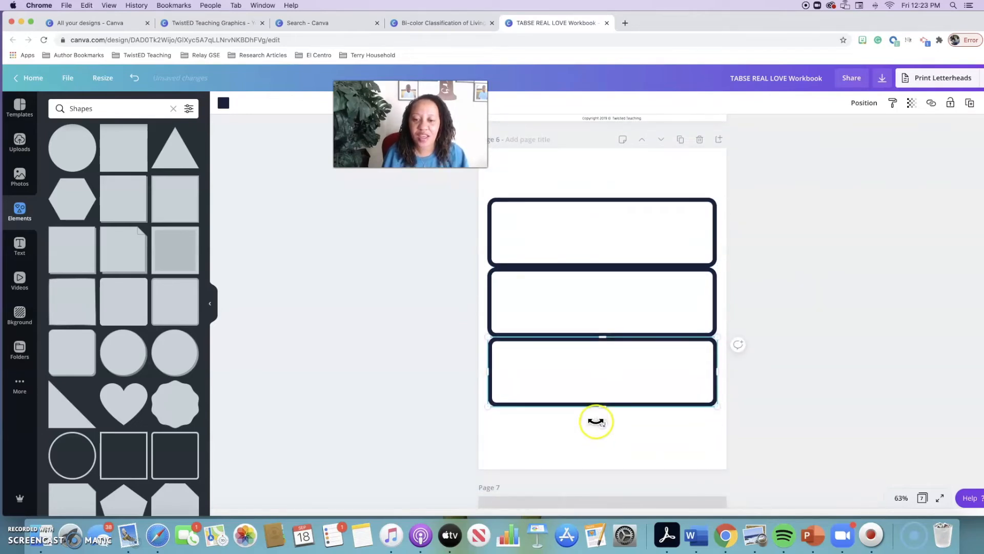
Reduce the heights of the second and third boxes, the second to about 2, and move the third box closer beneath the second
{"action": "left_click_drag", "start_coordinate": [603, 404], "coordinate": [600, 395]}
{"action": "left_click", "coordinate": [611, 325]}
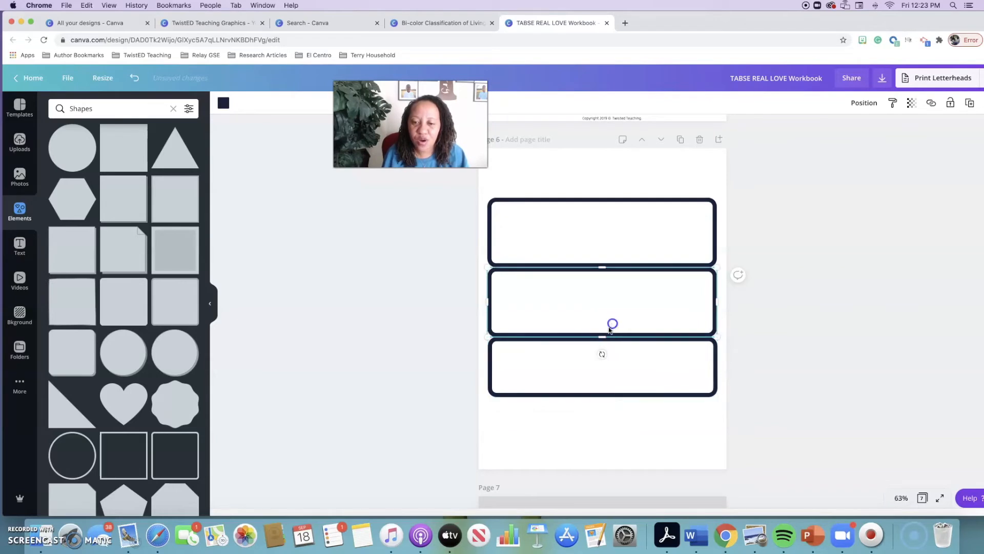
{"action": "left_click_drag", "start_coordinate": [602, 333], "coordinate": [605, 329]}
{"action": "mouse_move", "coordinate": [601, 268]}
{"action": "left_mouse_down"}
{"action": "mouse_move", "coordinate": [602, 255]}
{"action": "mouse_move", "coordinate": [602, 273]}
{"action": "left_mouse_up"}
{"action": "left_click", "coordinate": [600, 282]}
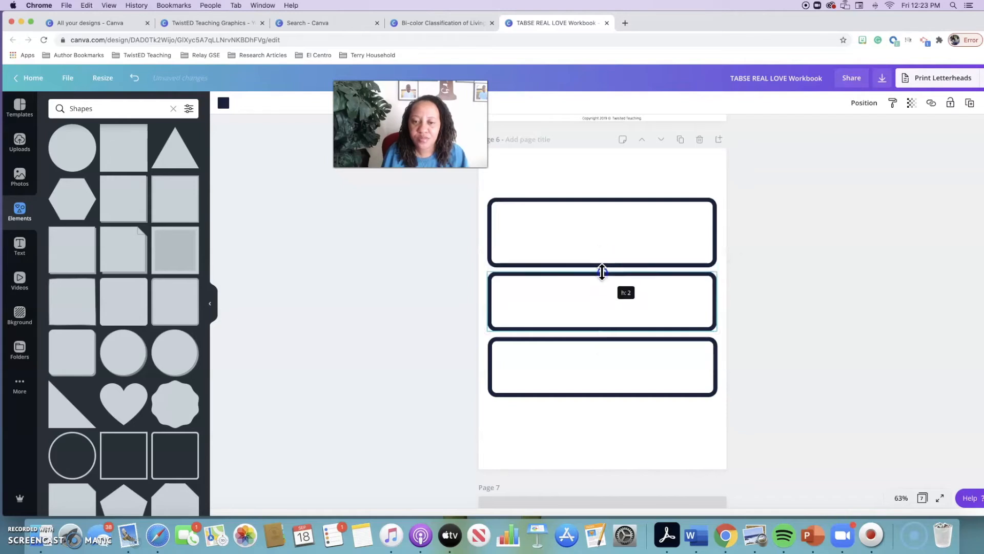
{"action": "left_click_drag", "start_coordinate": [593, 352], "coordinate": [582, 358]}
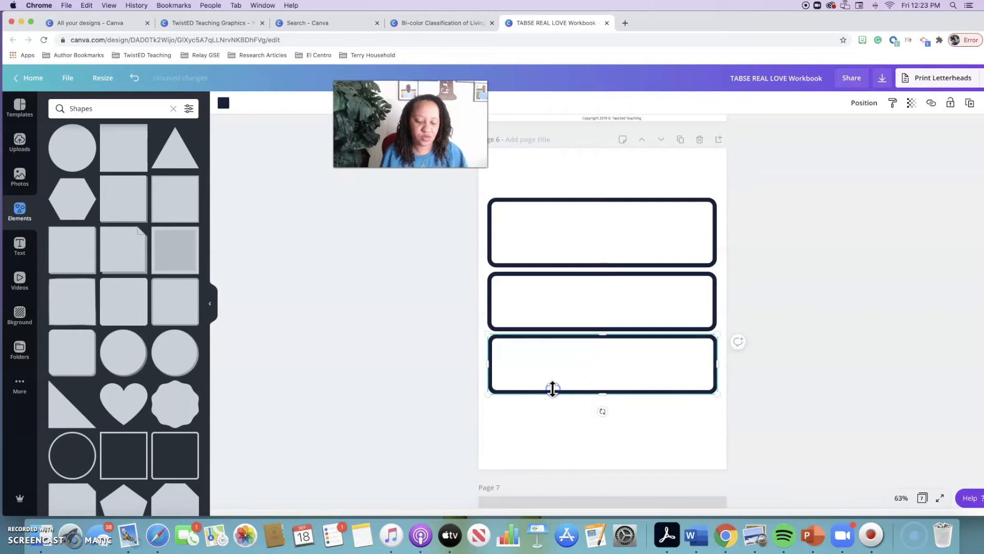
Paste a fourth box onto page 6 and place it directly below the third one
{"action": "left_click", "coordinate": [551, 439]}
{"action": "key", "text": "super+v"}
{"action": "left_click_drag", "start_coordinate": [582, 379], "coordinate": [576, 436]}
Move the top box up slightly and shorten it, and shift the three lower boxes up to close the gaps
{"action": "left_click_drag", "start_coordinate": [639, 235], "coordinate": [636, 214]}
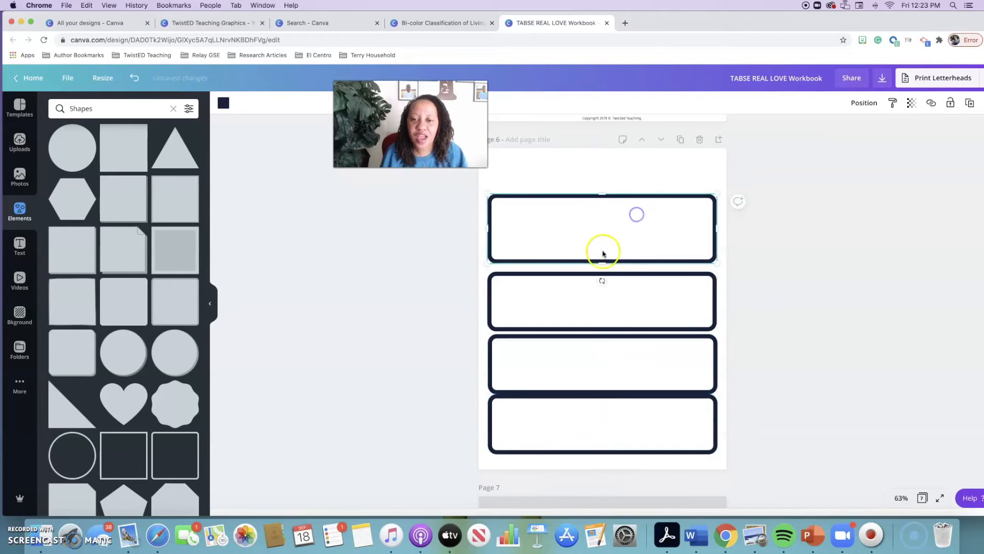
{"action": "left_click_drag", "start_coordinate": [601, 260], "coordinate": [602, 255]}
{"action": "left_click_drag", "start_coordinate": [605, 294], "coordinate": [605, 286]}
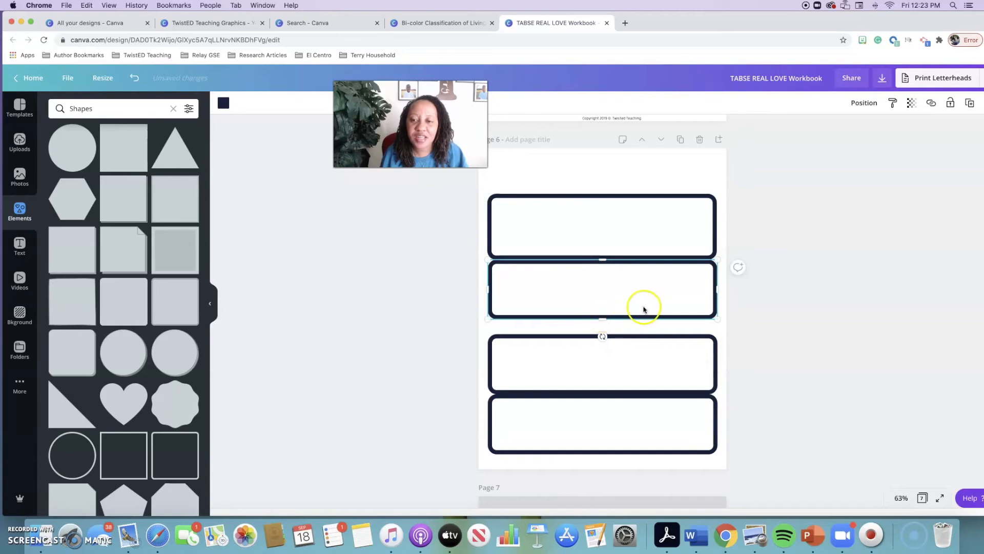
{"action": "left_click_drag", "start_coordinate": [607, 349], "coordinate": [608, 335]}
{"action": "left_click_drag", "start_coordinate": [608, 416], "coordinate": [607, 401]}
{"action": "scroll", "coordinate": [607, 401], "scroll_direction": "up", "scroll_amount": 3}
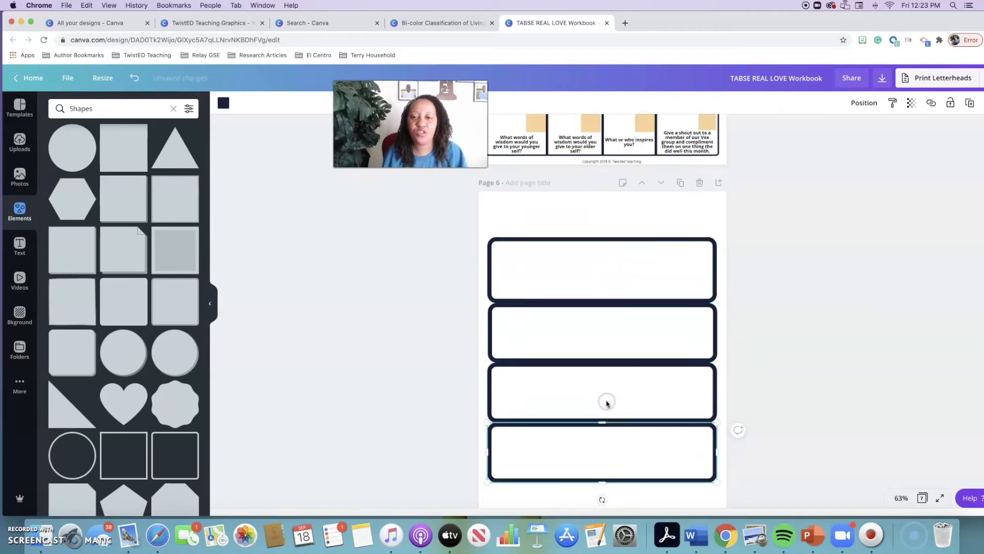
Shorten the top box to a height of about 2.1 and extend the second box up to meet it
{"action": "left_click", "coordinate": [608, 311]}
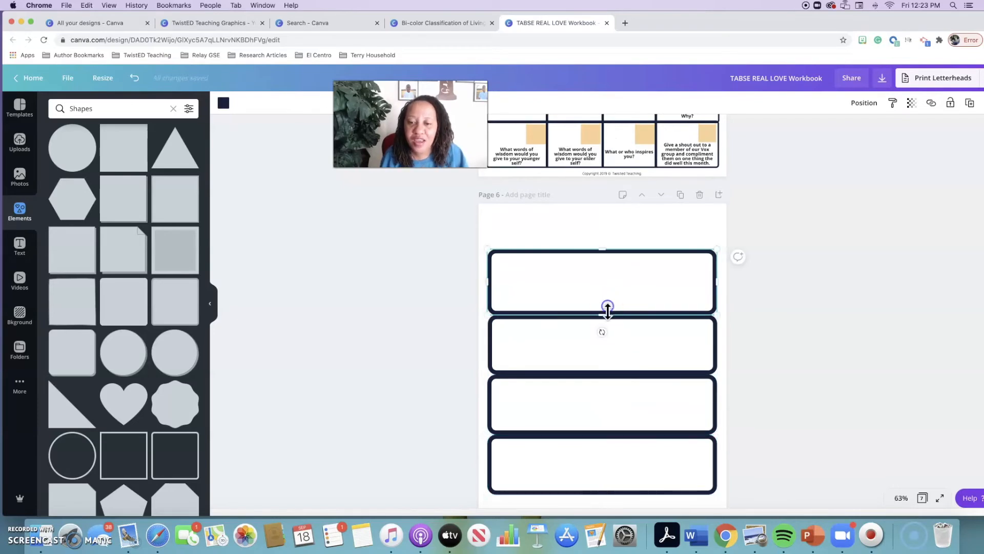
{"action": "left_click_drag", "start_coordinate": [603, 310], "coordinate": [602, 308]}
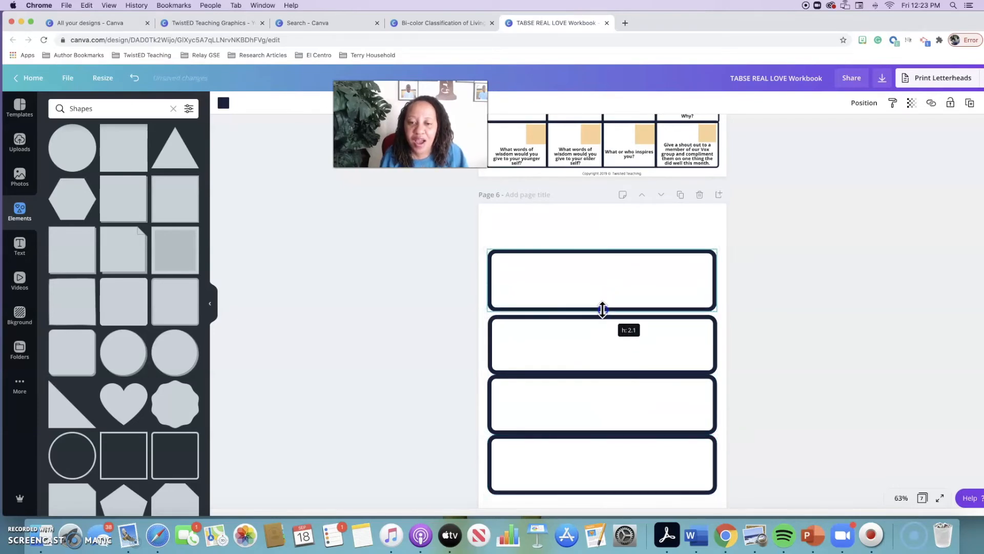
{"action": "left_click", "coordinate": [605, 340]}
{"action": "left_click_drag", "start_coordinate": [599, 311], "coordinate": [599, 312]}
Delete the orange square covering the question grid on page 5
{"action": "scroll", "coordinate": [599, 312], "scroll_direction": "up", "scroll_amount": 3}
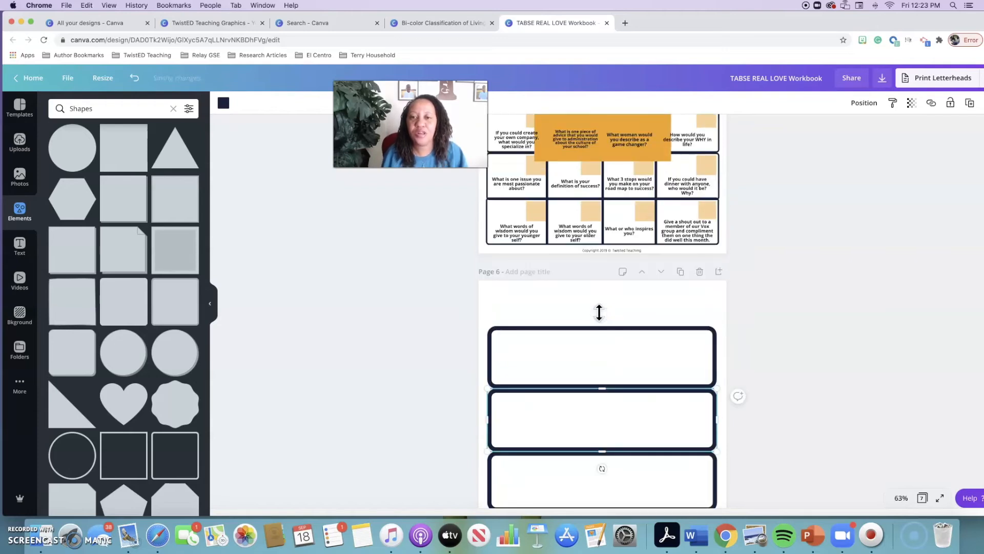
{"action": "scroll", "coordinate": [661, 324], "scroll_direction": "up", "scroll_amount": 3}
{"action": "left_click", "coordinate": [641, 289]}
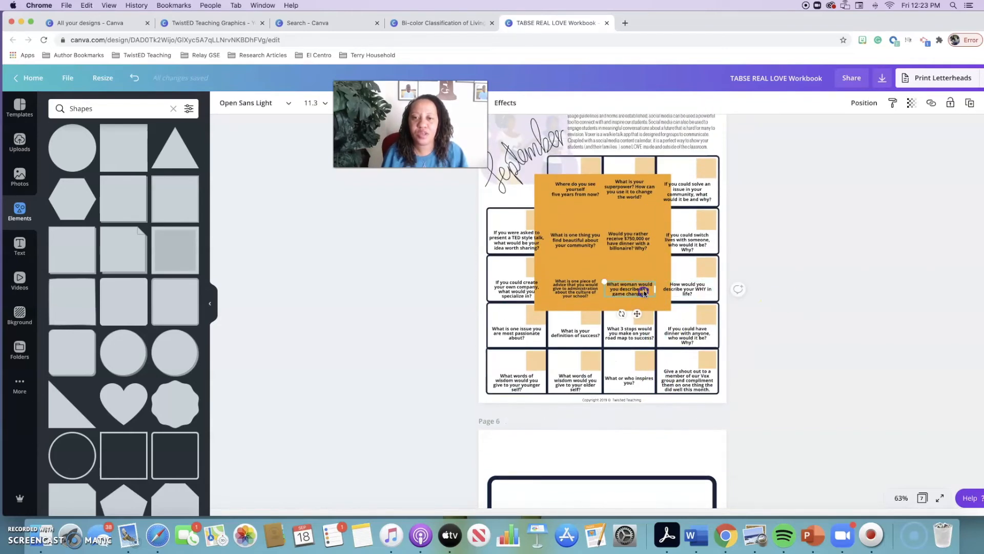
{"action": "left_click", "coordinate": [637, 219]}
{"action": "key", "text": "Delete"}
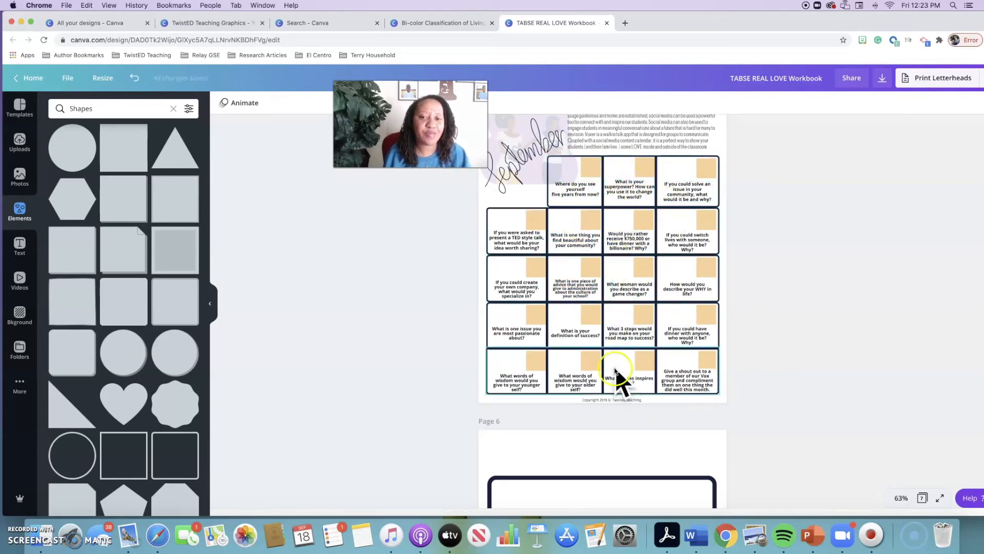
Search the elements for "line", add the plain straight line to page 6, and stand it vertically about a third of the way across the boxes
{"action": "scroll", "coordinate": [598, 437], "scroll_direction": "down", "scroll_amount": 1}
{"action": "scroll", "coordinate": [598, 437], "scroll_direction": "down", "scroll_amount": 2}
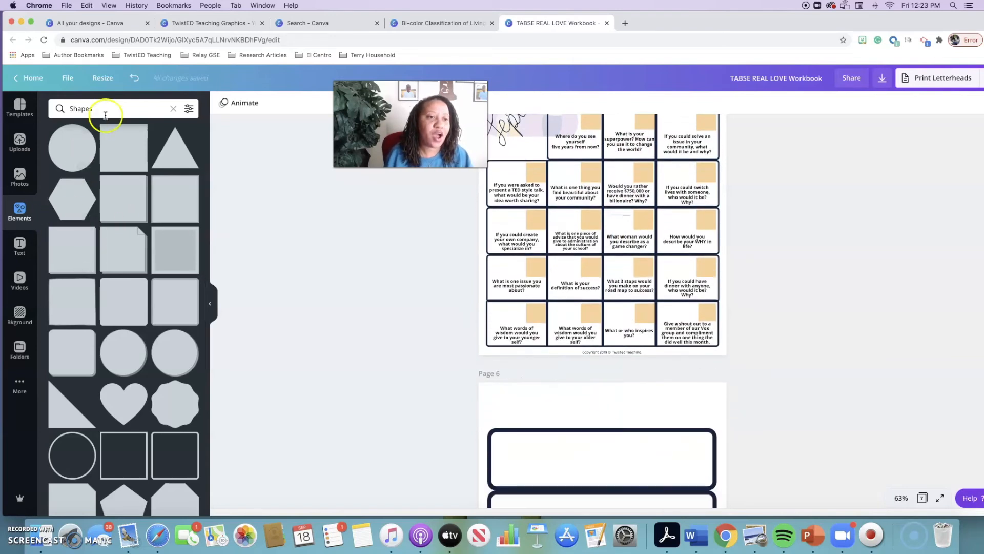
{"action": "left_click", "coordinate": [174, 110]}
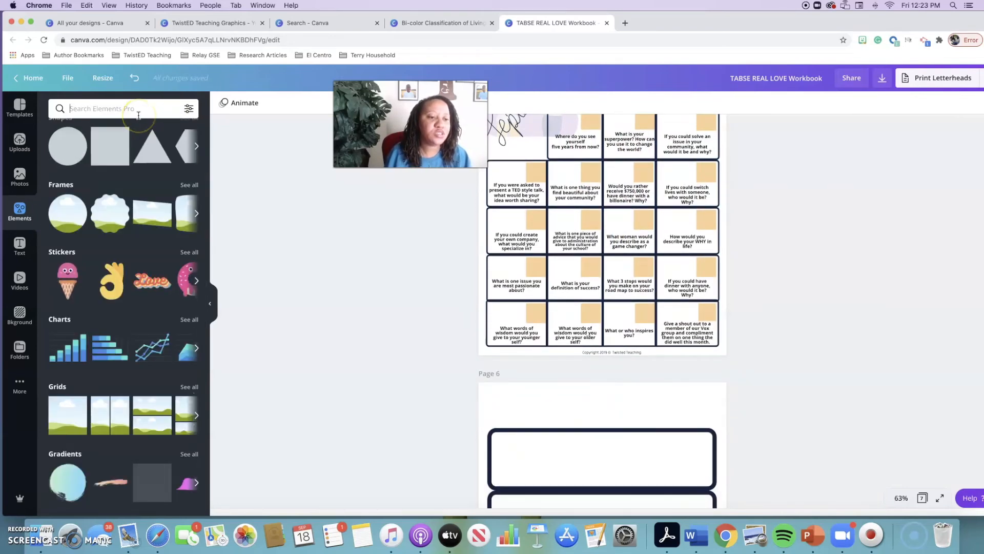
{"action": "type", "text": "line"}
{"action": "key", "text": "Return"}
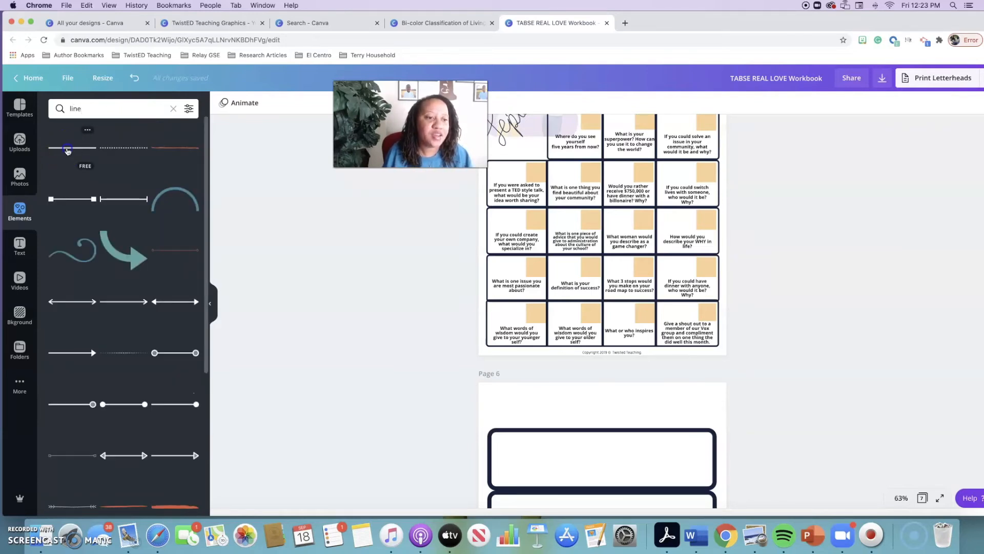
{"action": "left_click_drag", "start_coordinate": [530, 416], "coordinate": [583, 450]}
{"action": "scroll", "coordinate": [584, 450], "scroll_direction": "down", "scroll_amount": 2}
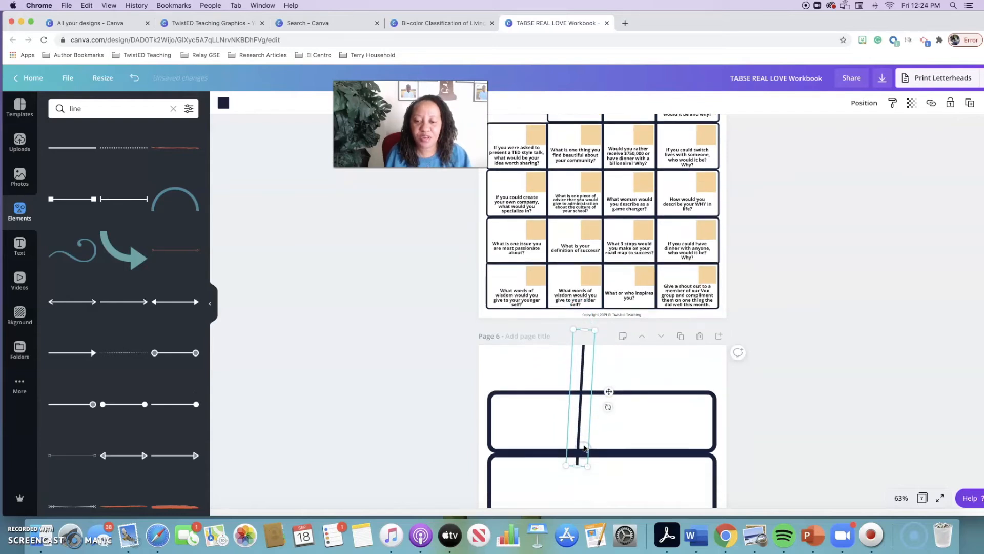
{"action": "left_click_drag", "start_coordinate": [607, 391], "coordinate": [566, 458]}
Lengthen the vertical line down to the bottom edge of the fourth box on page 6
{"action": "scroll", "coordinate": [591, 358], "scroll_direction": "down", "scroll_amount": 5}
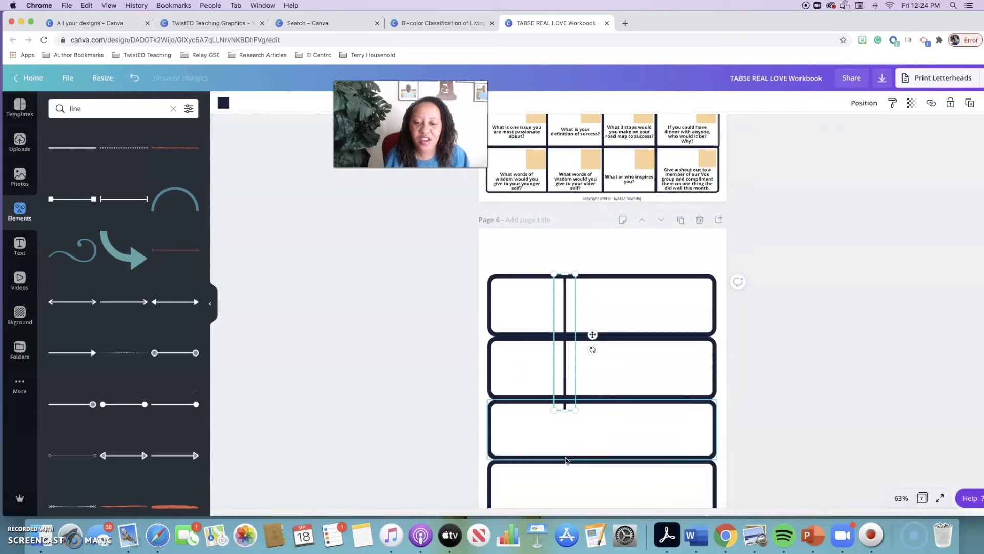
{"action": "scroll", "coordinate": [565, 404], "scroll_direction": "down", "scroll_amount": 1}
{"action": "left_click_drag", "start_coordinate": [565, 350], "coordinate": [562, 456]}
{"action": "left_click", "coordinate": [623, 430]}
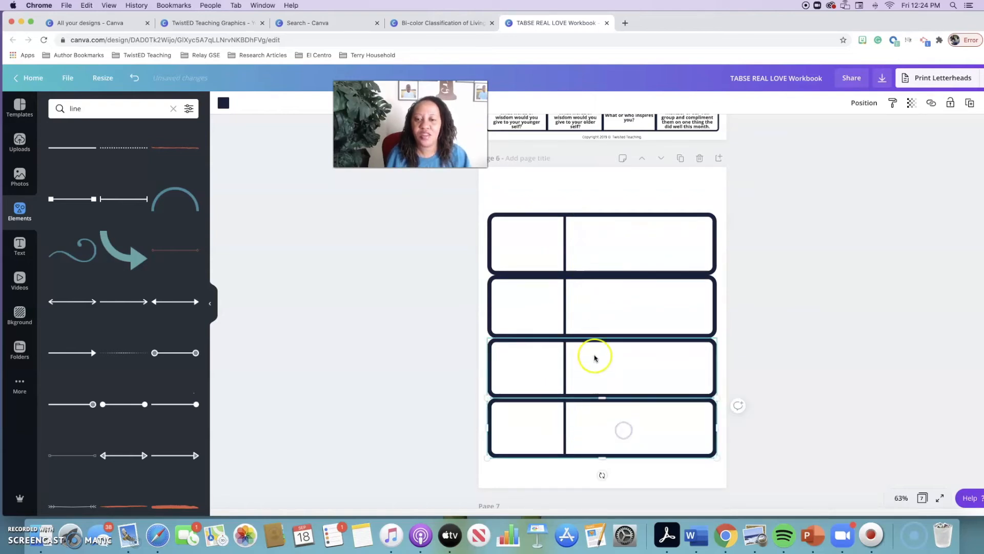
Duplicate the vertical line and place the copy about two thirds across the boxes to form three columns
{"action": "left_click", "coordinate": [562, 302]}
{"action": "left_click", "coordinate": [639, 276]}
{"action": "key", "text": "super+v"}
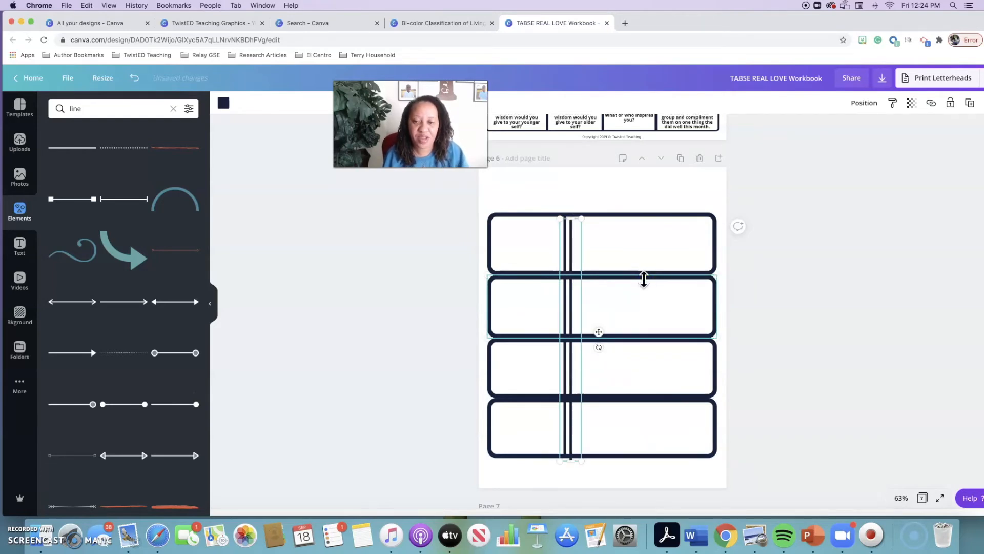
{"action": "left_click_drag", "start_coordinate": [569, 294], "coordinate": [642, 290]}
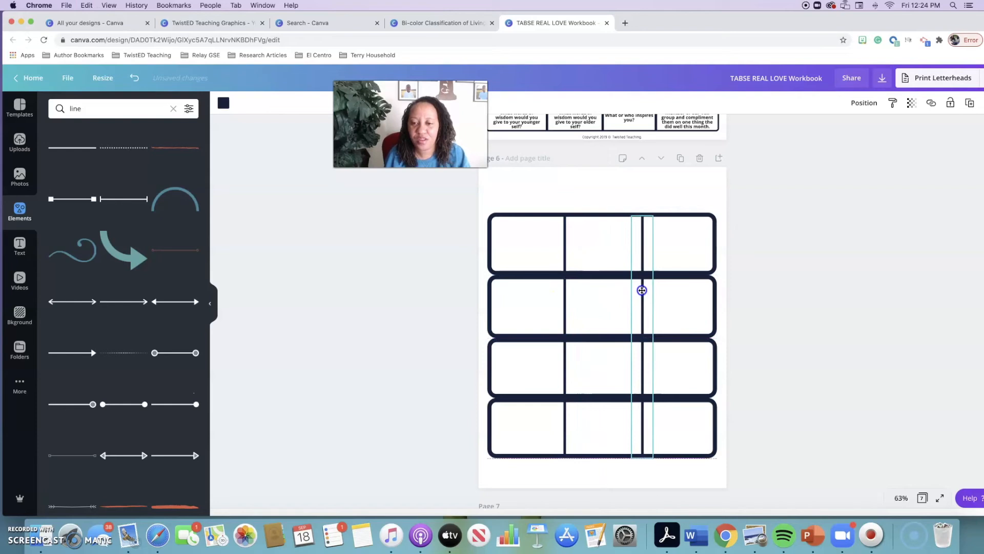
{"action": "left_click", "coordinate": [685, 194]}
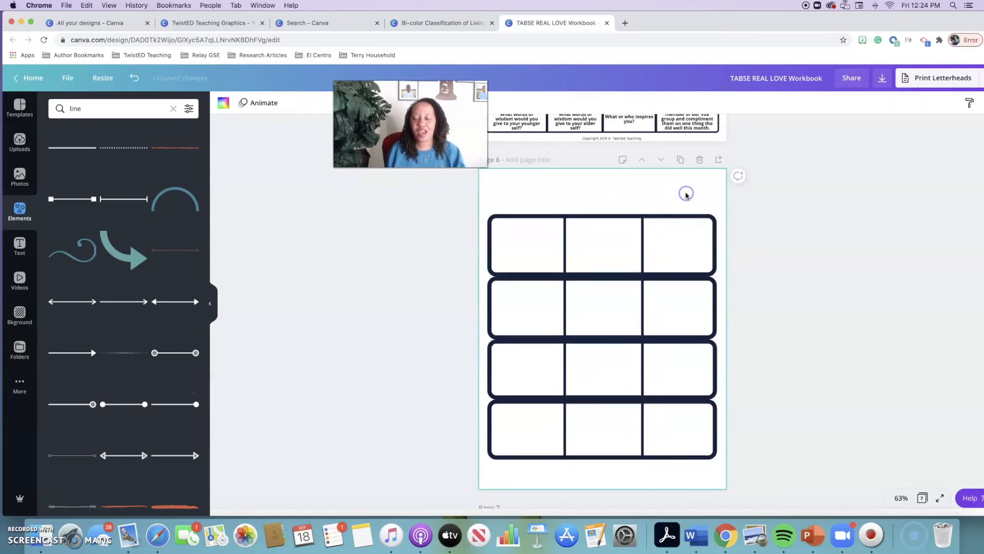
{"action": "scroll", "coordinate": [687, 195], "scroll_direction": "up", "scroll_amount": 2}
{"action": "scroll", "coordinate": [687, 195], "scroll_direction": "up", "scroll_amount": 5}
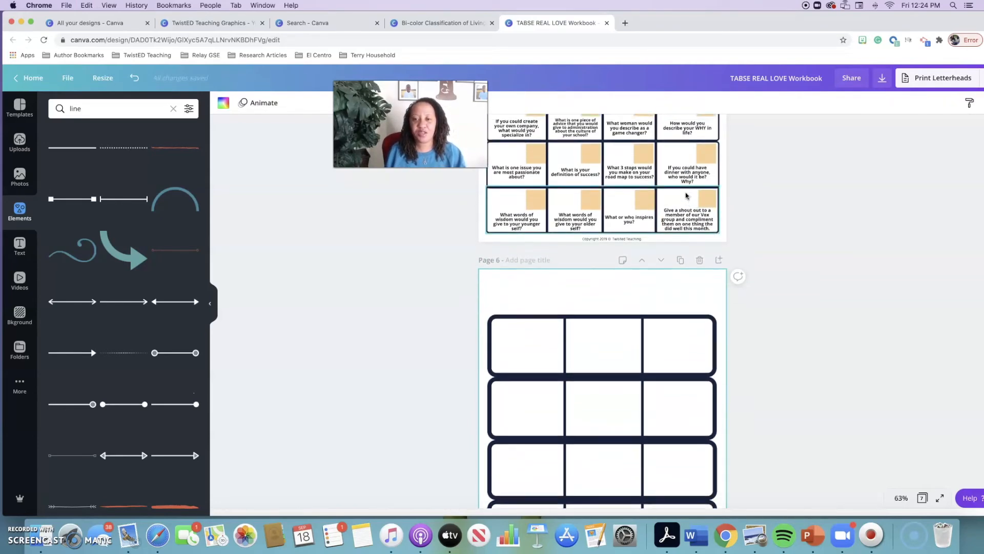
{"action": "scroll", "coordinate": [687, 195], "scroll_direction": "down", "scroll_amount": 2}
{"action": "scroll", "coordinate": [686, 195], "scroll_direction": "up", "scroll_amount": 3}
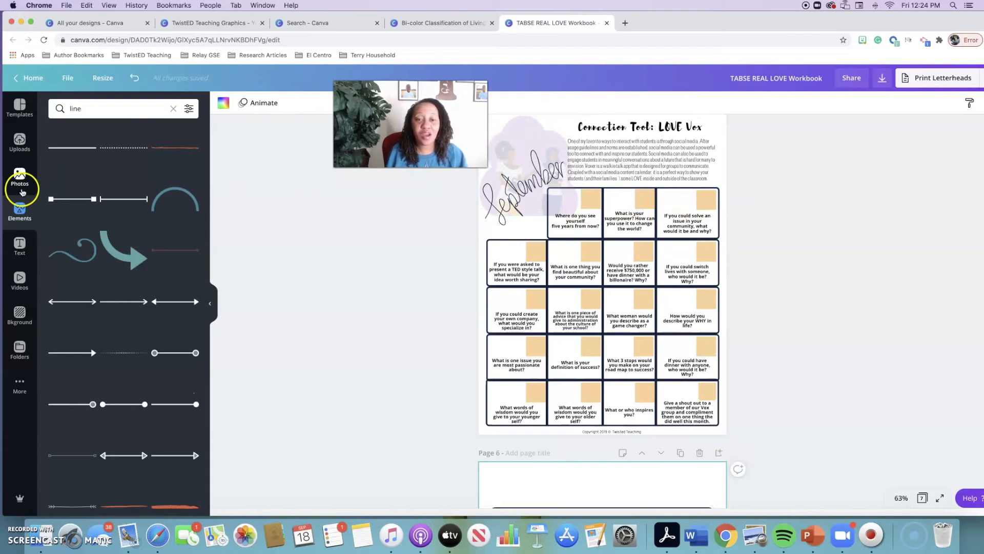
{"action": "left_click", "coordinate": [19, 210]}
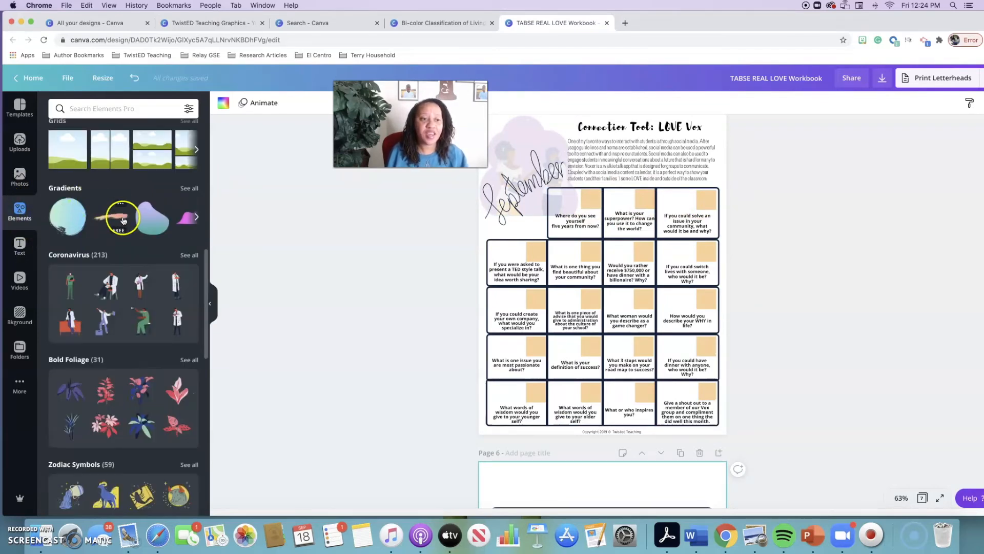
{"action": "scroll", "coordinate": [123, 219], "scroll_direction": "up", "scroll_amount": 3}
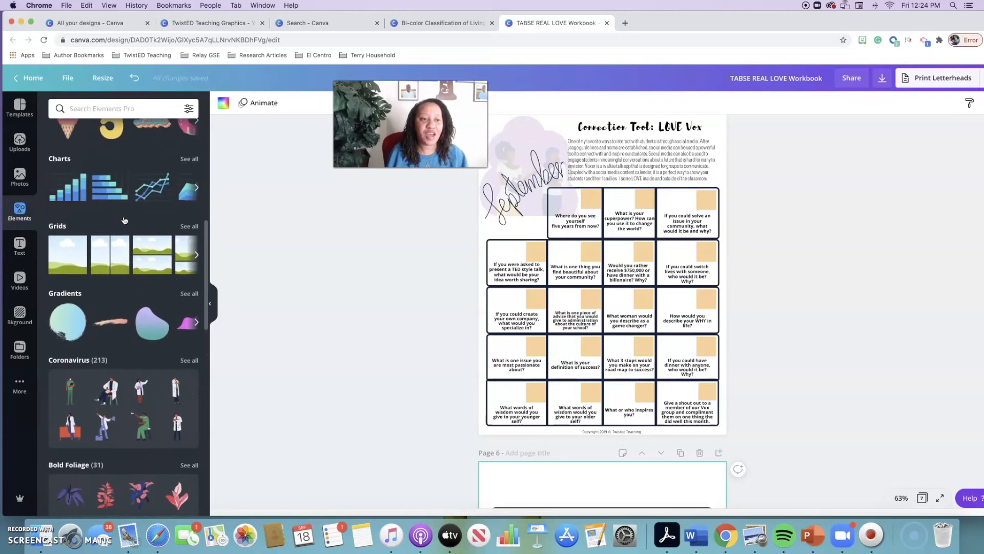
{"action": "left_click", "coordinate": [68, 251]}
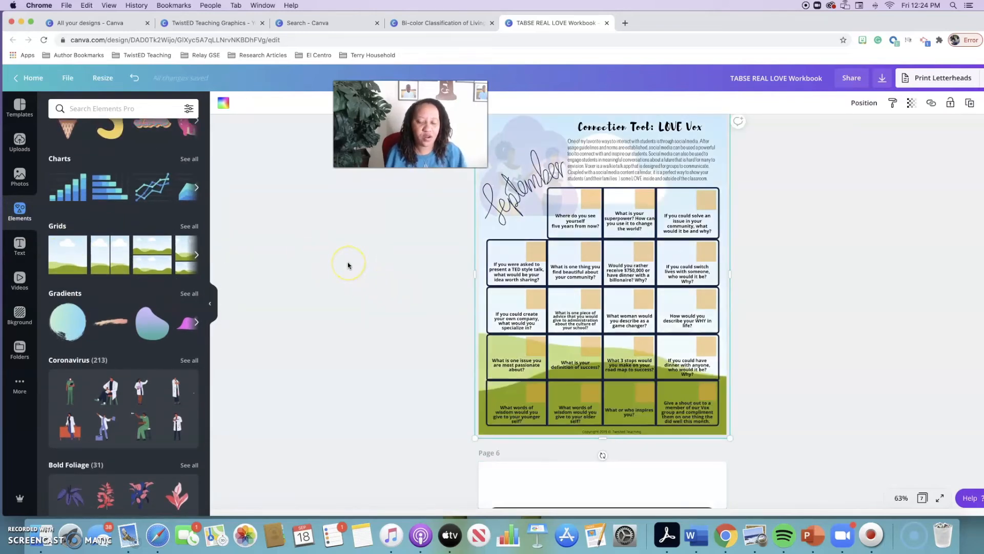
{"action": "key", "text": "super+z"}
Add a square shape to page 5 and recolour it with the lighter orange from the document colours
{"action": "scroll", "coordinate": [154, 211], "scroll_direction": "up", "scroll_amount": 2}
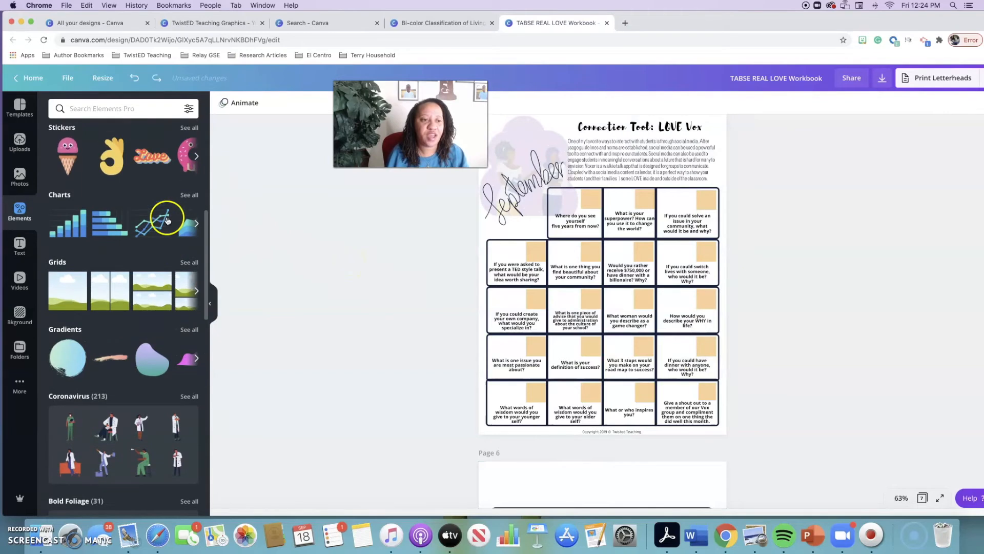
{"action": "scroll", "coordinate": [166, 221], "scroll_direction": "up", "scroll_amount": 3}
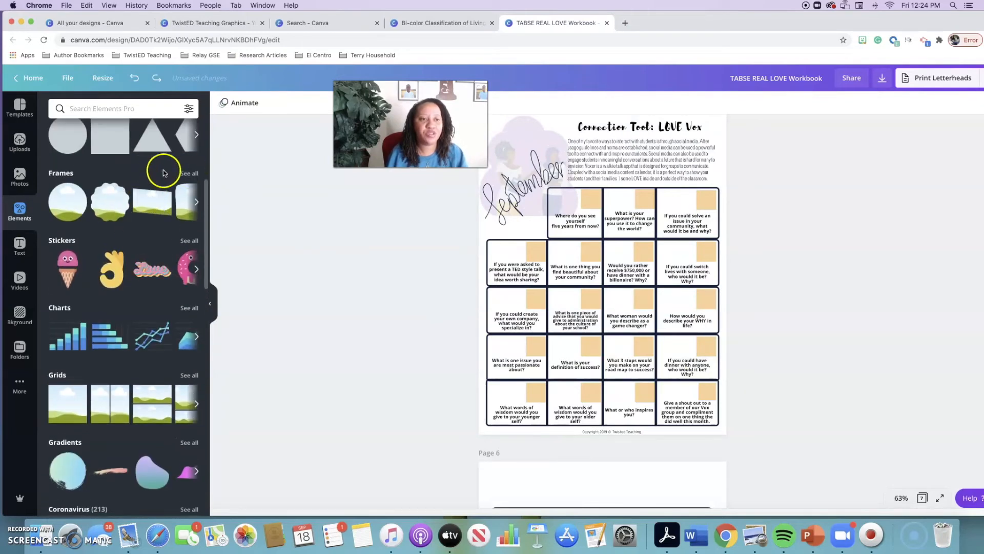
{"action": "scroll", "coordinate": [163, 172], "scroll_direction": "up", "scroll_amount": 2}
{"action": "left_click", "coordinate": [109, 178]}
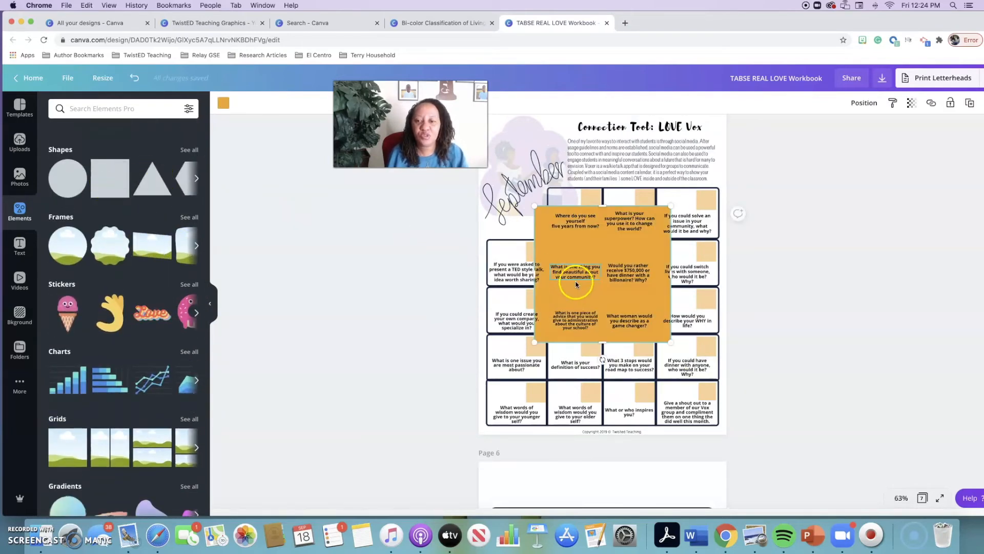
{"action": "left_click", "coordinate": [637, 322]}
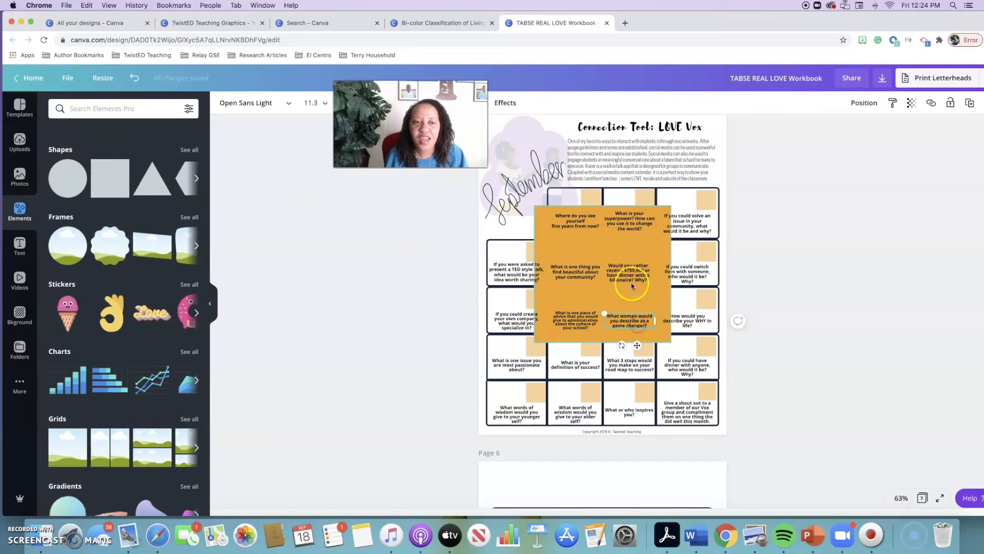
{"action": "left_click", "coordinate": [633, 251]}
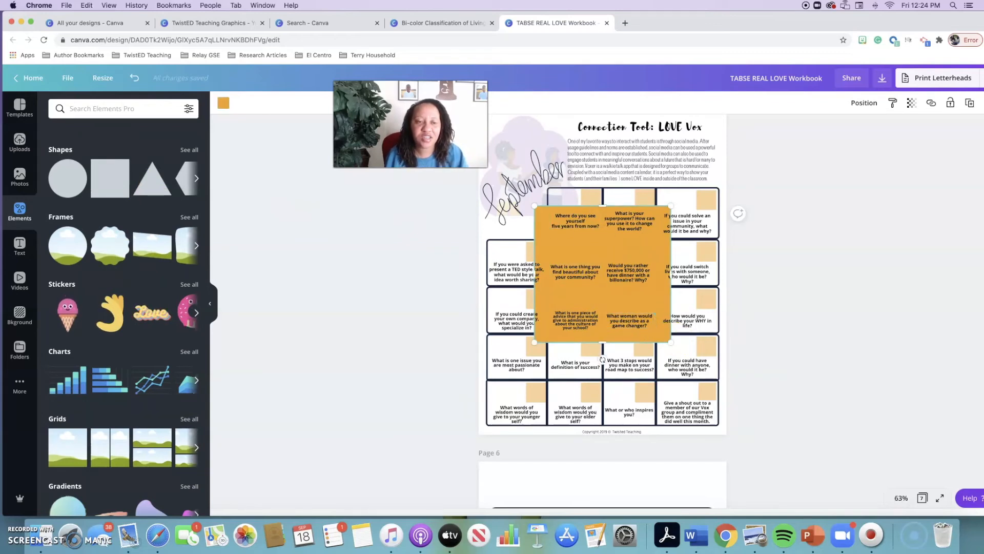
{"action": "left_click", "coordinate": [221, 106]}
{"action": "left_click", "coordinate": [140, 224]}
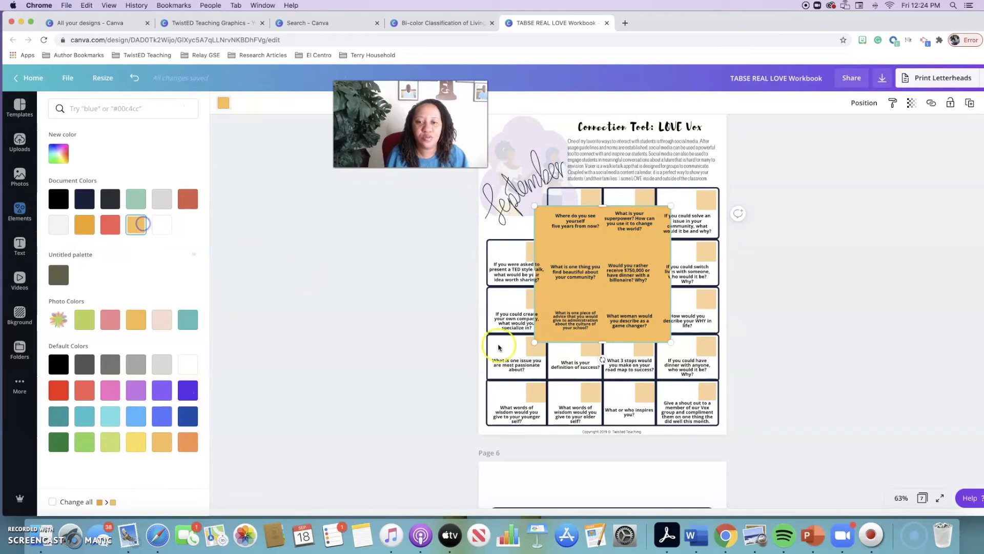
Shrink the square to the size of page 5's small squares and place it in the upper-right corner of page 6's first cell
{"action": "left_click_drag", "start_coordinate": [670, 342], "coordinate": [546, 474]}
{"action": "scroll", "coordinate": [546, 475], "scroll_direction": "down", "scroll_amount": 1}
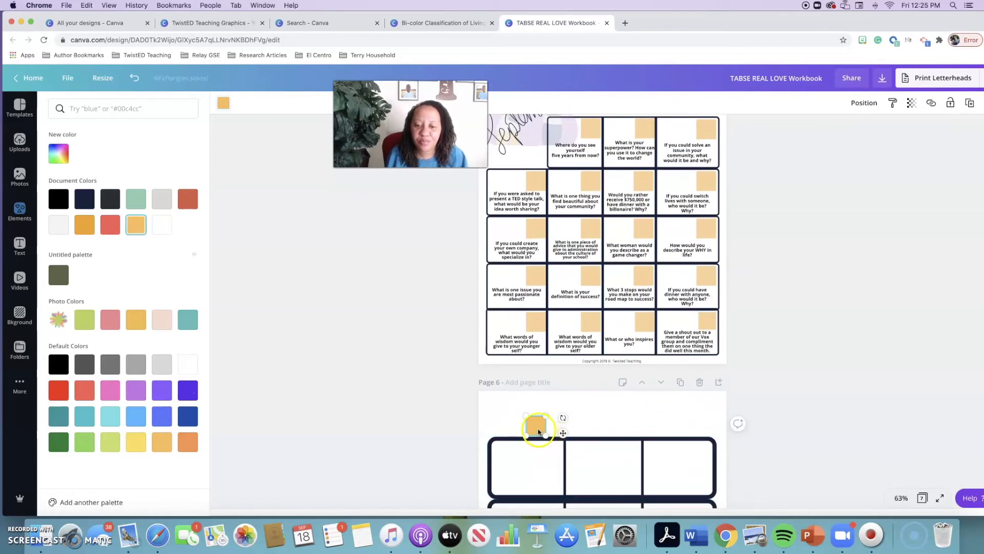
{"action": "left_click_drag", "start_coordinate": [539, 432], "coordinate": [555, 447]}
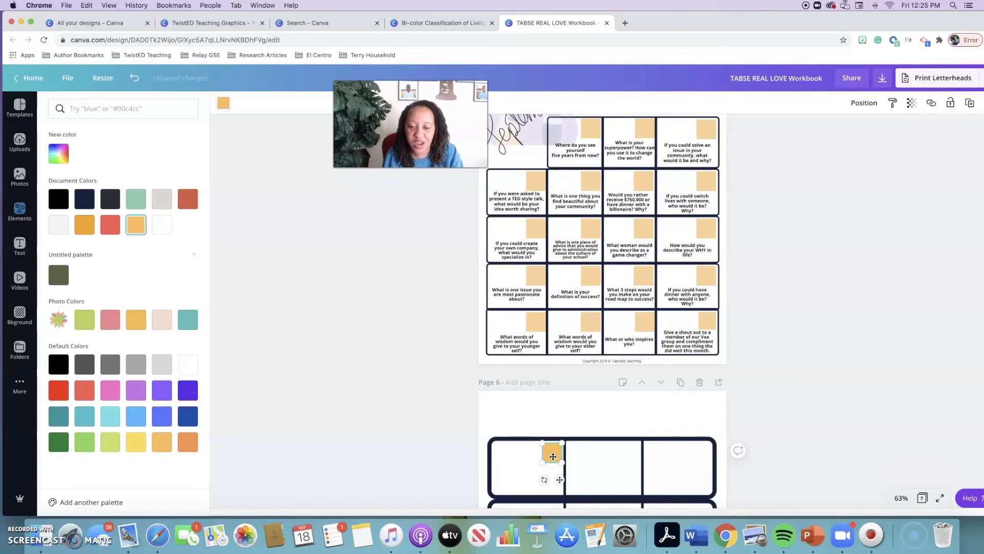
Copy the small orange square into the upper-right corners of the second and third cells of page 6's first row
{"action": "left_click_drag", "start_coordinate": [552, 457], "coordinate": [630, 454]}
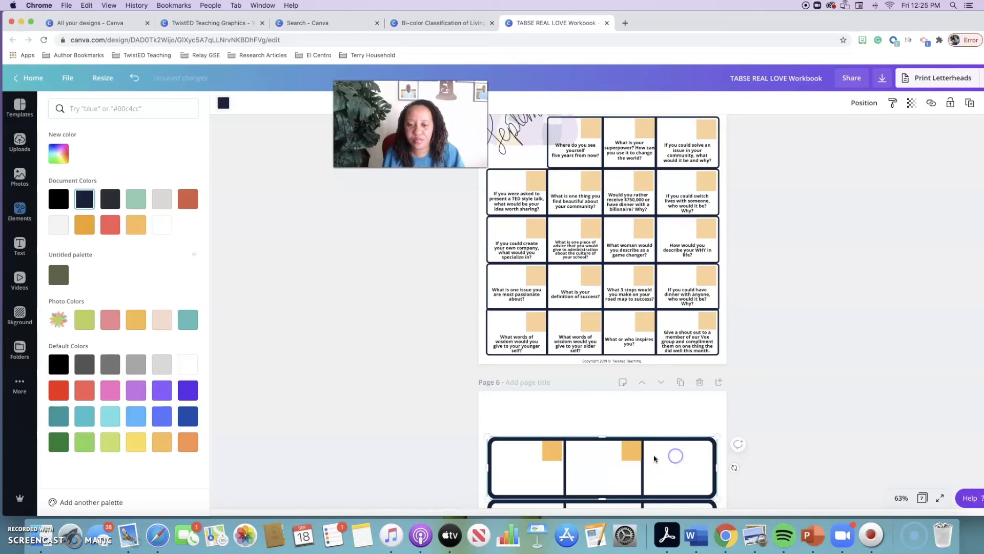
{"action": "left_click", "coordinate": [553, 455]}
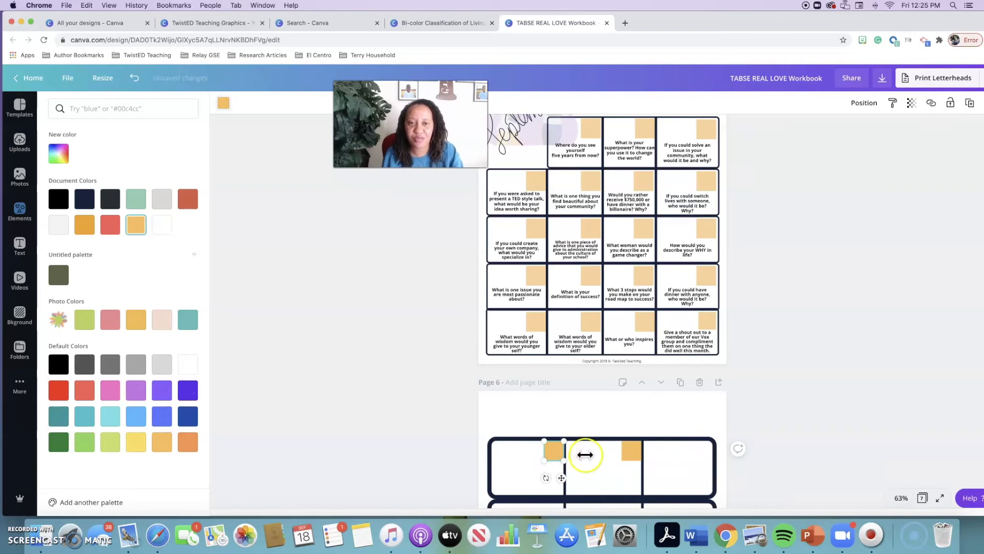
{"action": "left_click", "coordinate": [702, 447]}
{"action": "key", "text": "super+v"}
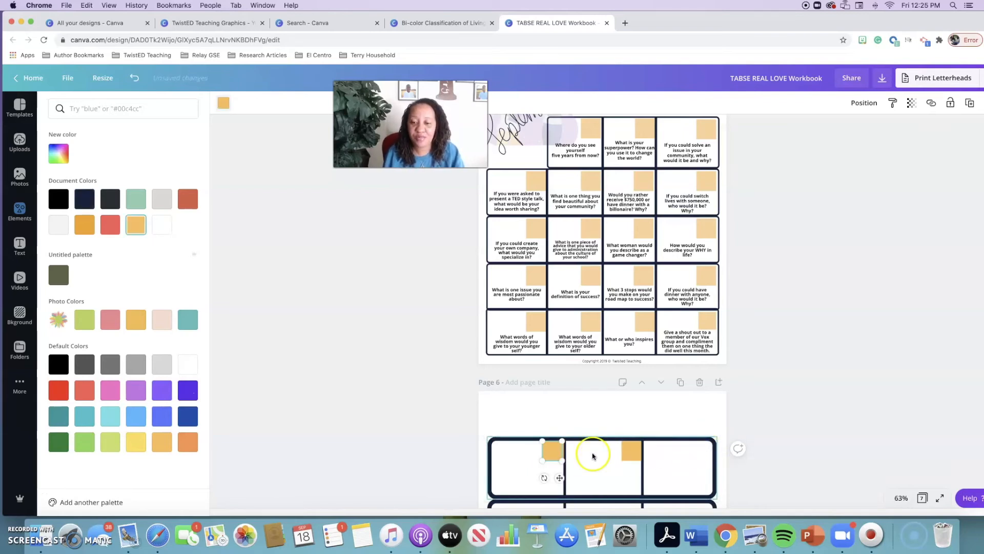
{"action": "left_click_drag", "start_coordinate": [555, 453], "coordinate": [704, 458]}
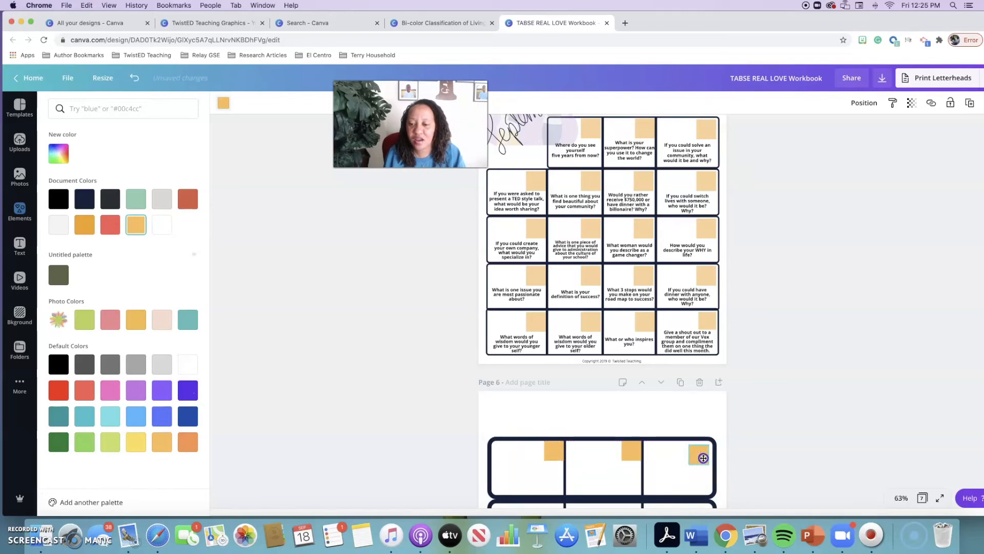
{"action": "left_click_drag", "start_coordinate": [703, 457], "coordinate": [702, 457]}
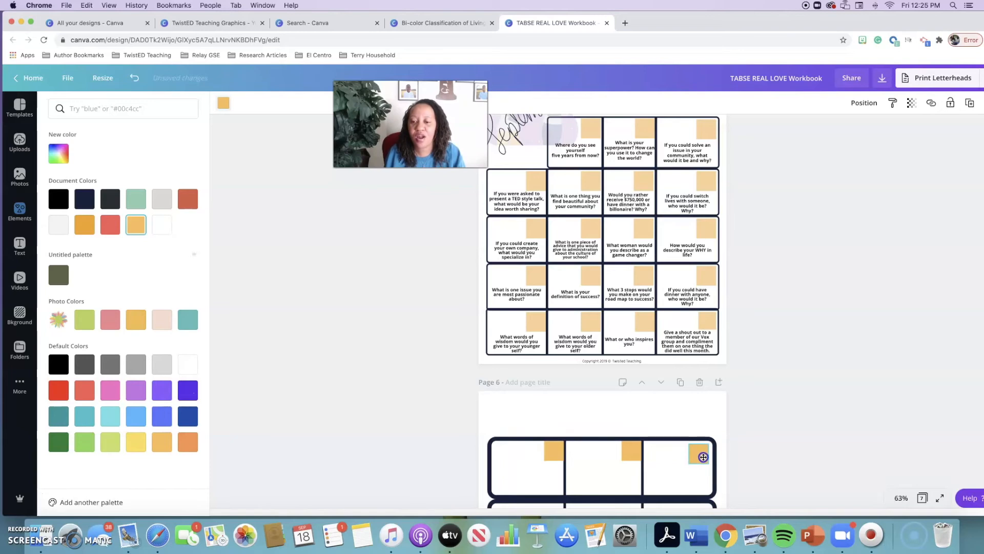
Search the elements for "October" and place the orange handwritten October lettering at the upper left of page 6
{"action": "scroll", "coordinate": [666, 432], "scroll_direction": "down", "scroll_amount": 1}
{"action": "scroll", "coordinate": [622, 417], "scroll_direction": "up", "scroll_amount": 4}
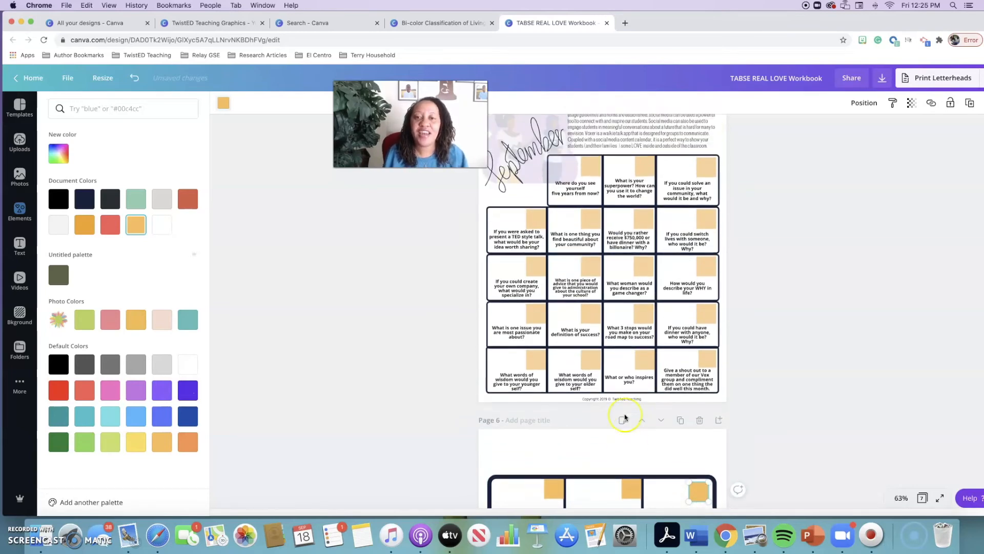
{"action": "scroll", "coordinate": [625, 418], "scroll_direction": "down", "scroll_amount": 3}
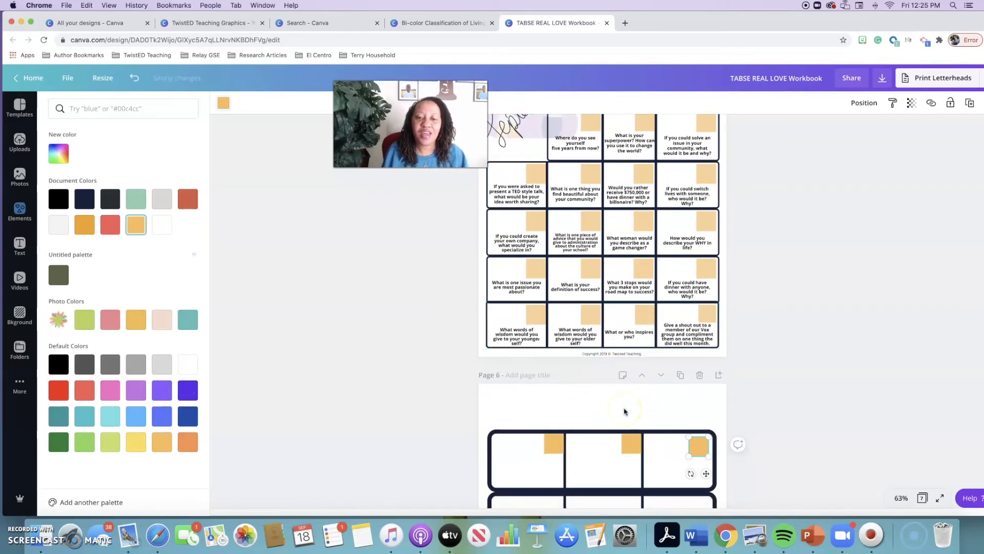
{"action": "left_click", "coordinate": [19, 210]}
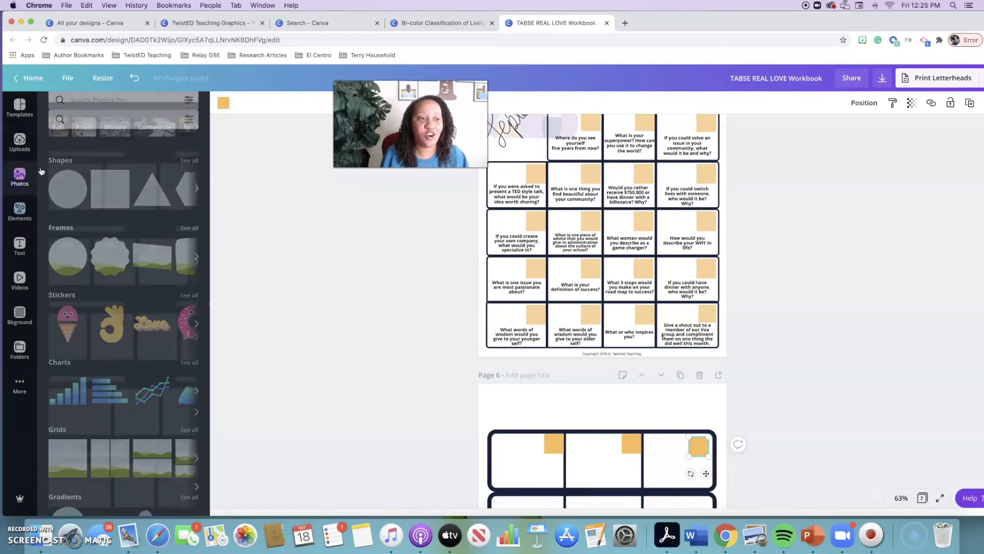
{"action": "left_click", "coordinate": [96, 109]}
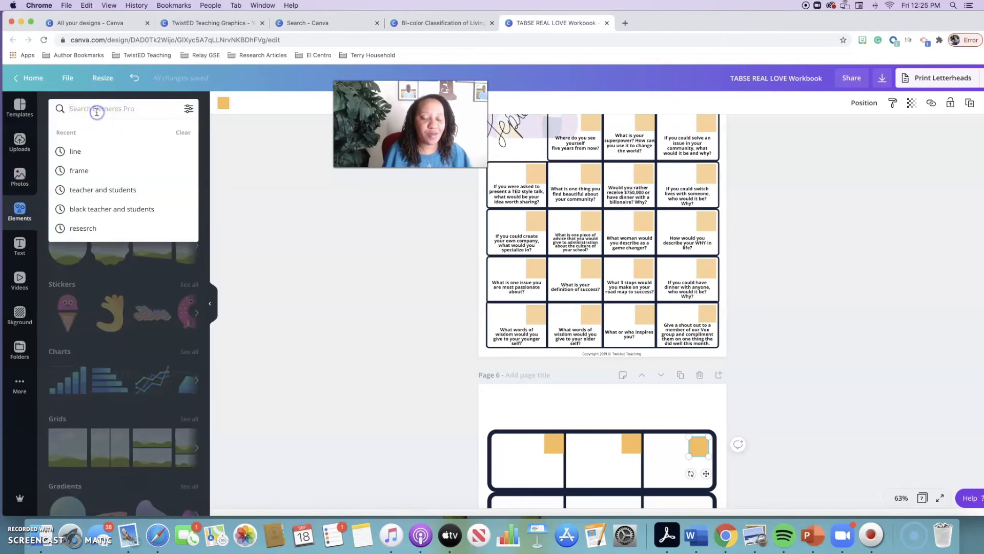
{"action": "type", "text": "October"}
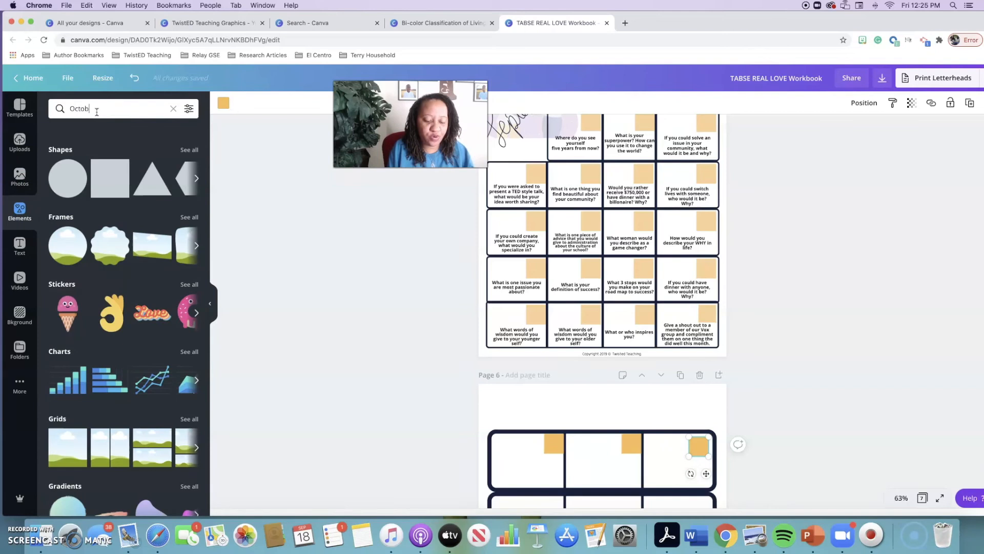
{"action": "key", "text": "Return"}
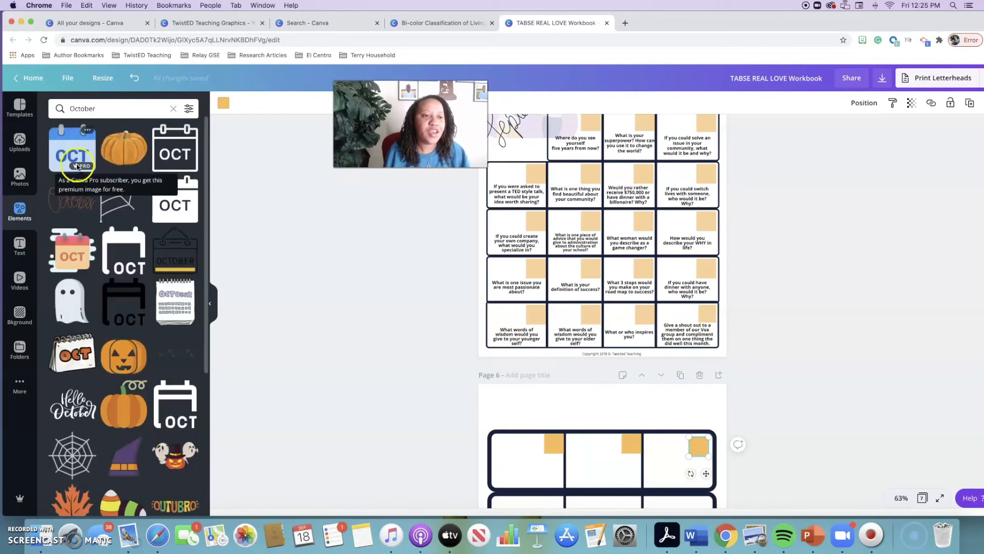
{"action": "scroll", "coordinate": [75, 169], "scroll_direction": "down", "scroll_amount": 1}
{"action": "left_click_drag", "start_coordinate": [72, 175], "coordinate": [552, 421]}
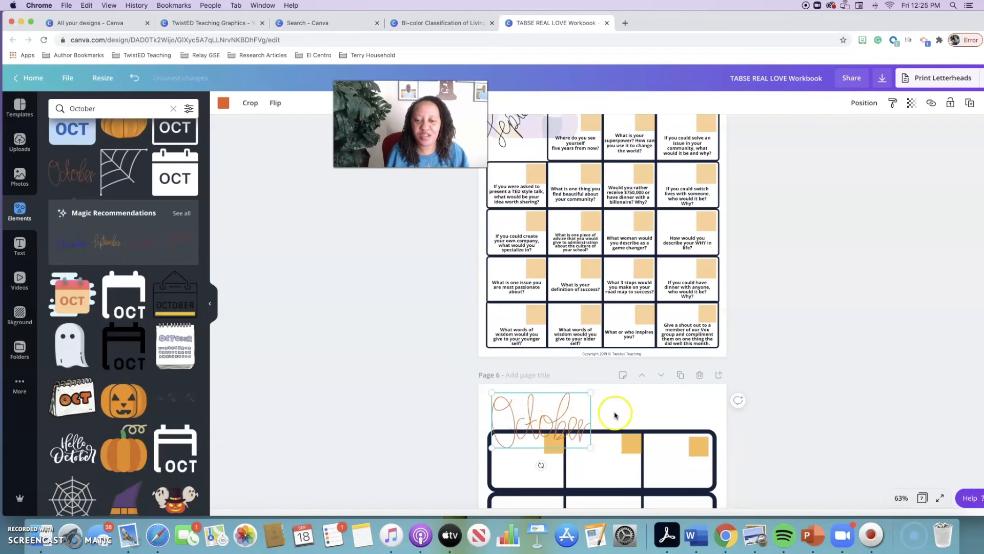
Select the faded illustration behind the September lettering on page 5 and search the elements for "black students"
{"action": "scroll", "coordinate": [615, 412], "scroll_direction": "up", "scroll_amount": 5}
{"action": "scroll", "coordinate": [616, 416], "scroll_direction": "down", "scroll_amount": 3}
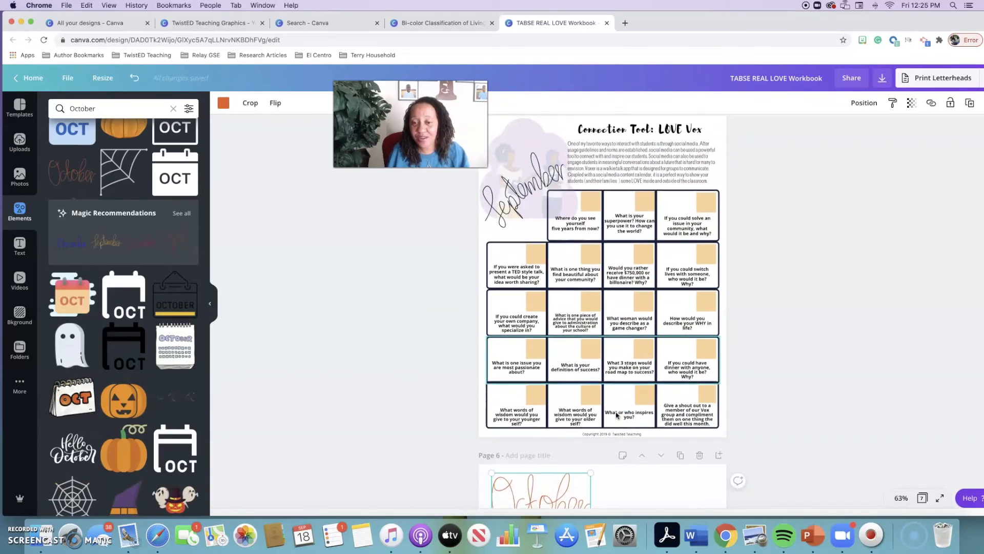
{"action": "scroll", "coordinate": [538, 472], "scroll_direction": "up", "scroll_amount": 3}
{"action": "left_click", "coordinate": [509, 222]}
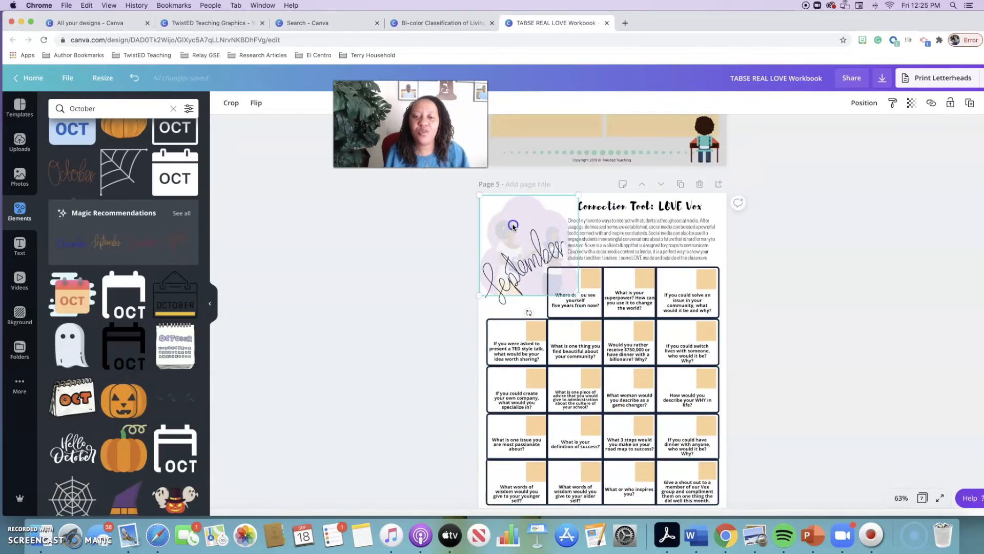
{"action": "left_click", "coordinate": [488, 226]}
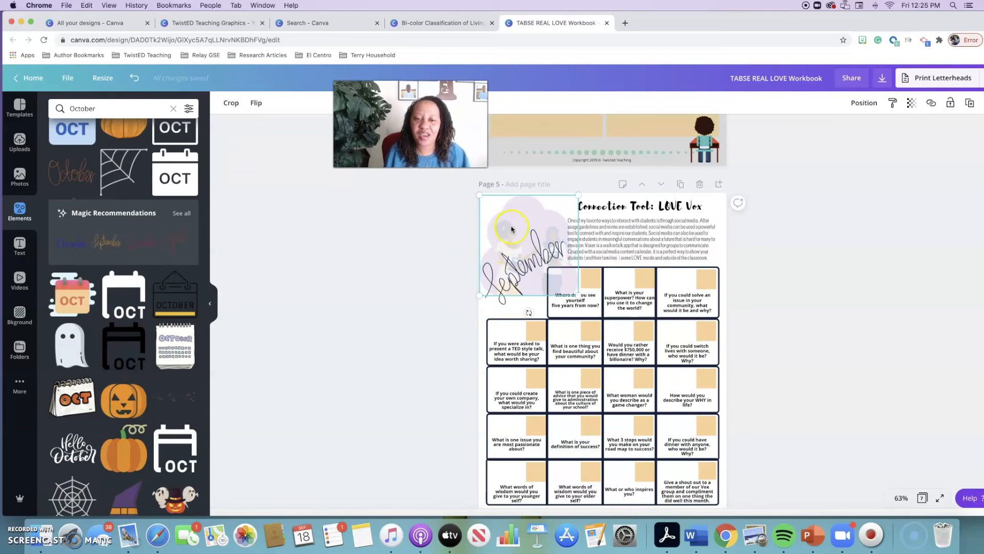
{"action": "left_click", "coordinate": [19, 210]}
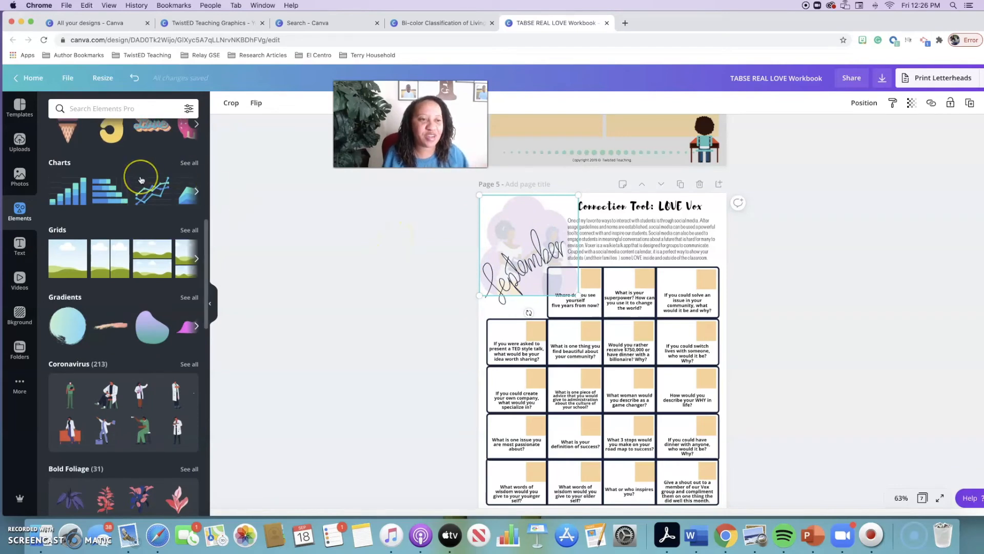
{"action": "scroll", "coordinate": [136, 180], "scroll_direction": "up", "scroll_amount": 5}
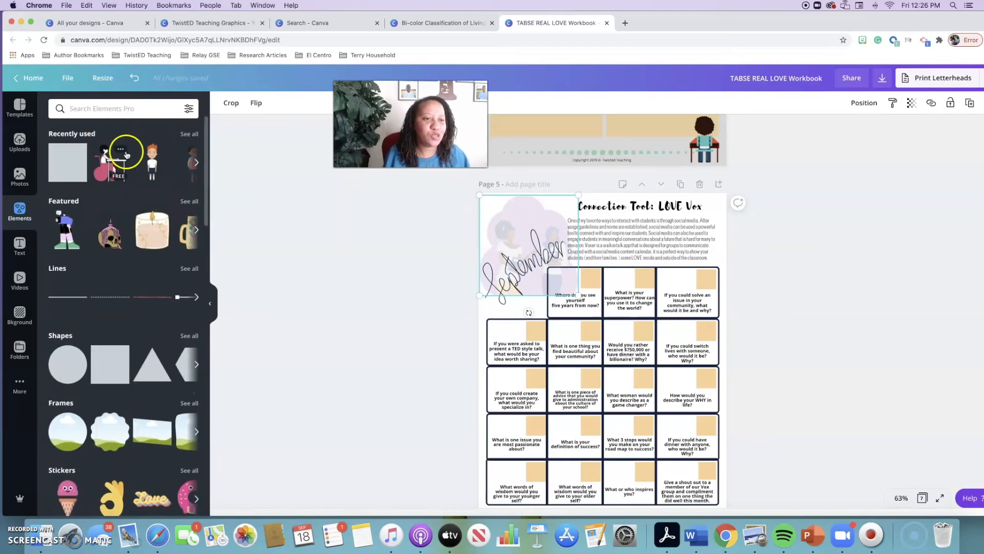
{"action": "left_click", "coordinate": [78, 110]}
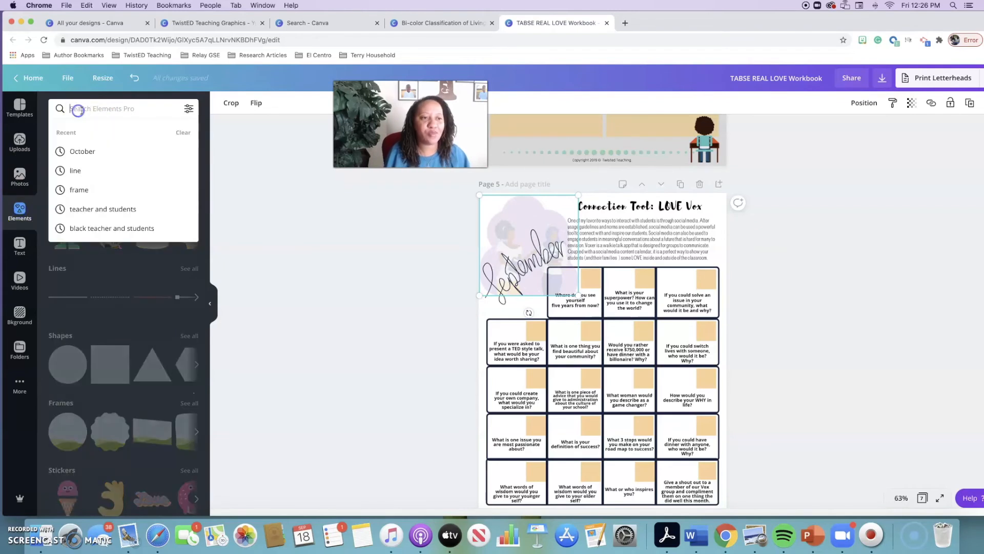
{"action": "type", "text": "blac"}
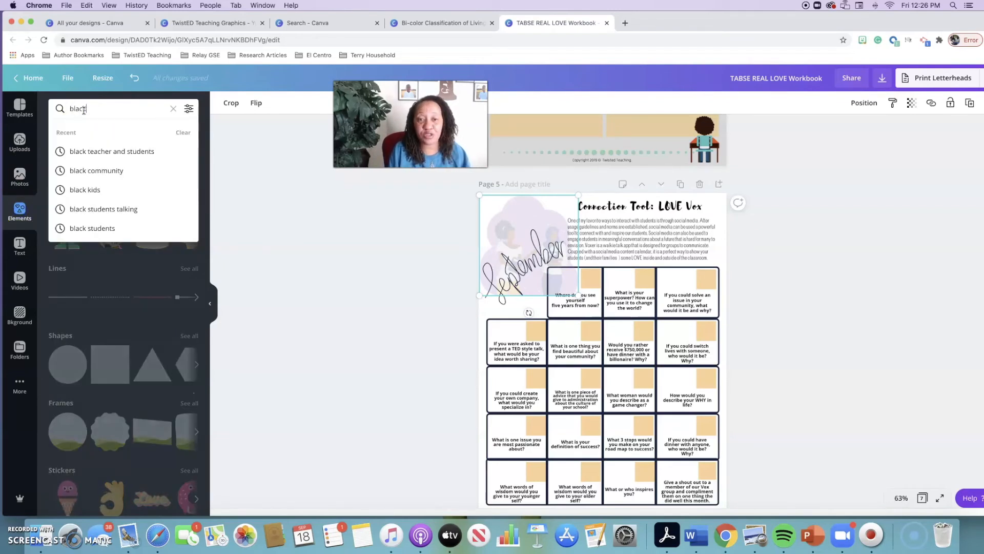
{"action": "type", "text": "k students"}
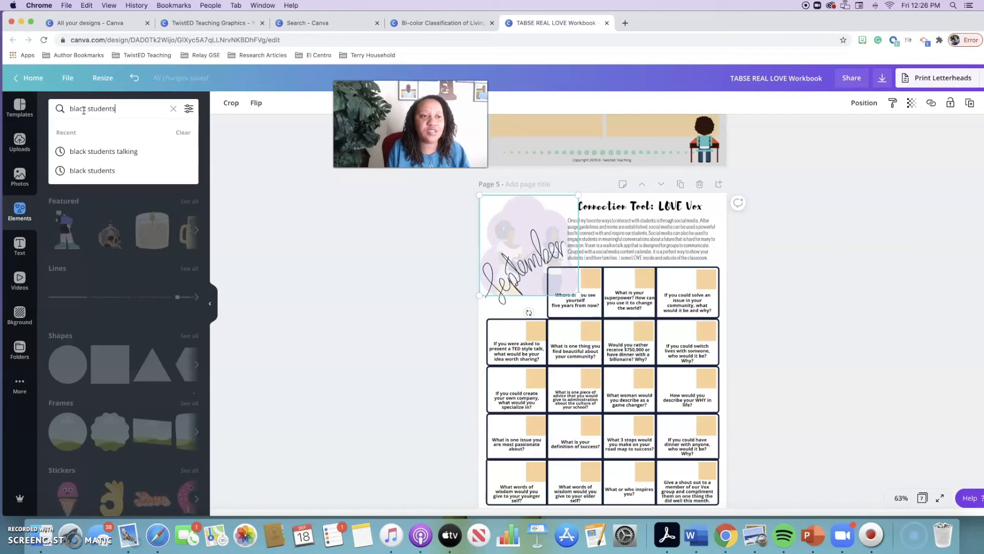
{"action": "key", "text": "Return"}
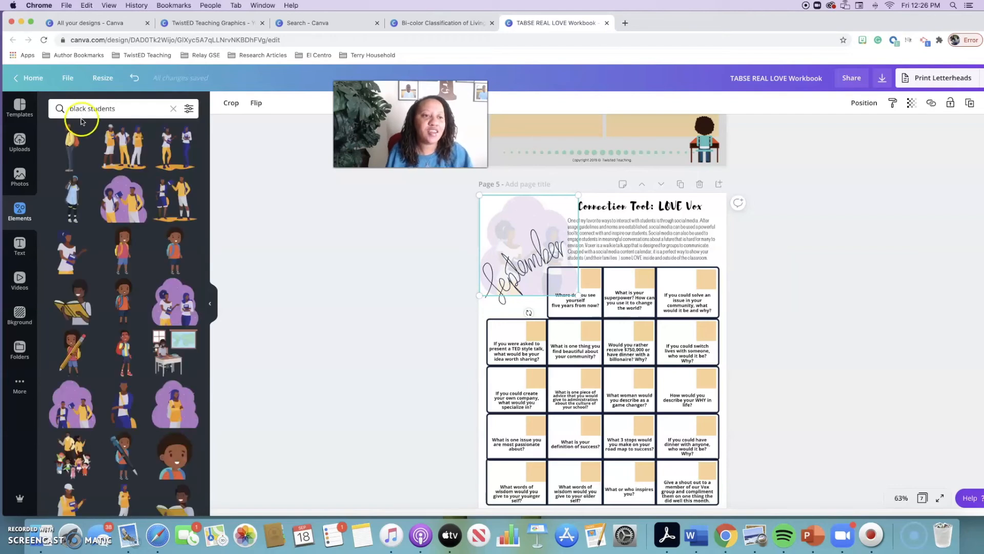
Move the October lettering down on page 6 and place the purple-cloud illustration of two students at the page's upper left
{"action": "scroll", "coordinate": [515, 349], "scroll_direction": "down", "scroll_amount": 3}
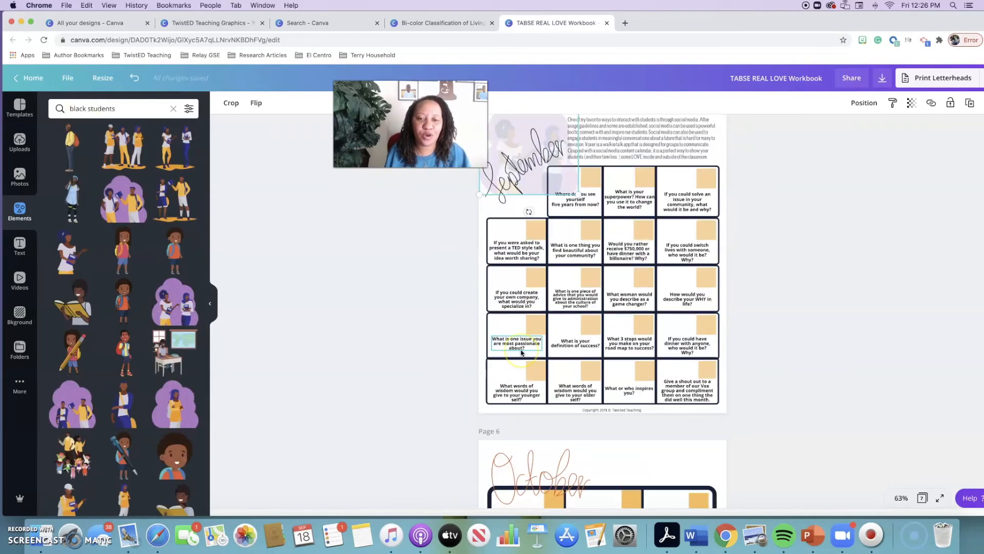
{"action": "scroll", "coordinate": [521, 353], "scroll_direction": "down", "scroll_amount": 3}
{"action": "left_click_drag", "start_coordinate": [522, 353], "coordinate": [549, 452]}
{"action": "left_click_drag", "start_coordinate": [129, 200], "coordinate": [508, 365]}
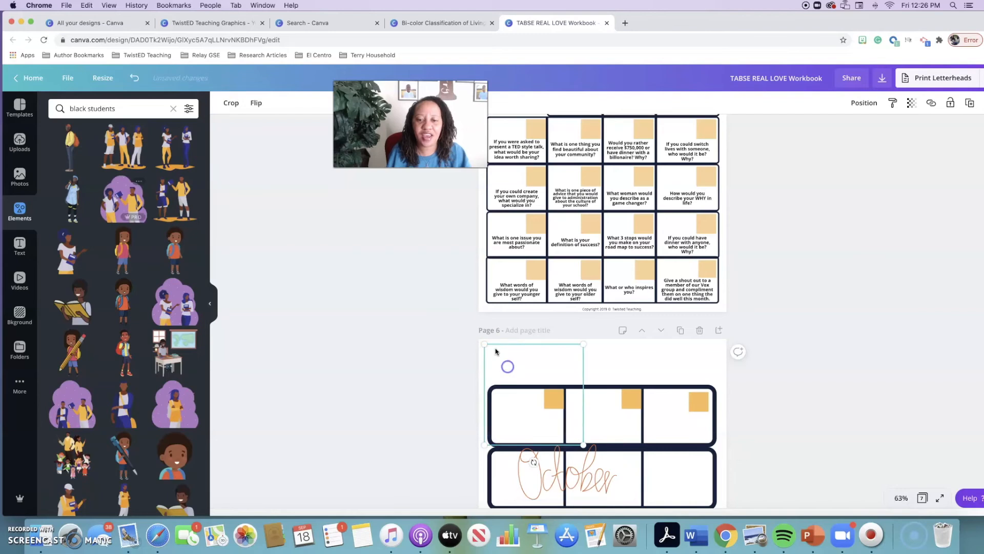
{"action": "scroll", "coordinate": [489, 297], "scroll_direction": "up", "scroll_amount": 1}
{"action": "scroll", "coordinate": [490, 296], "scroll_direction": "up", "scroll_amount": 5}
{"action": "scroll", "coordinate": [491, 296], "scroll_direction": "down", "scroll_amount": 4}
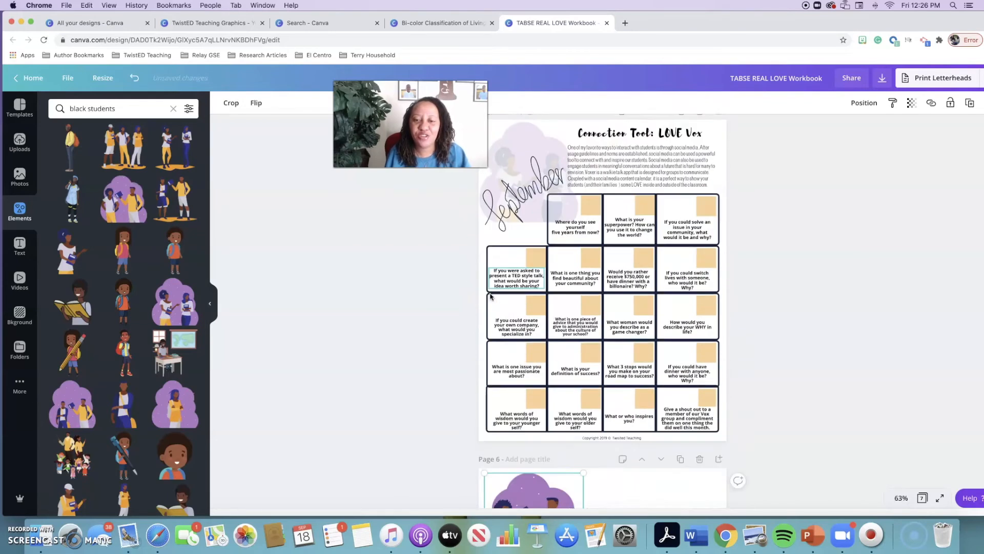
{"action": "scroll", "coordinate": [491, 291], "scroll_direction": "down", "scroll_amount": 2}
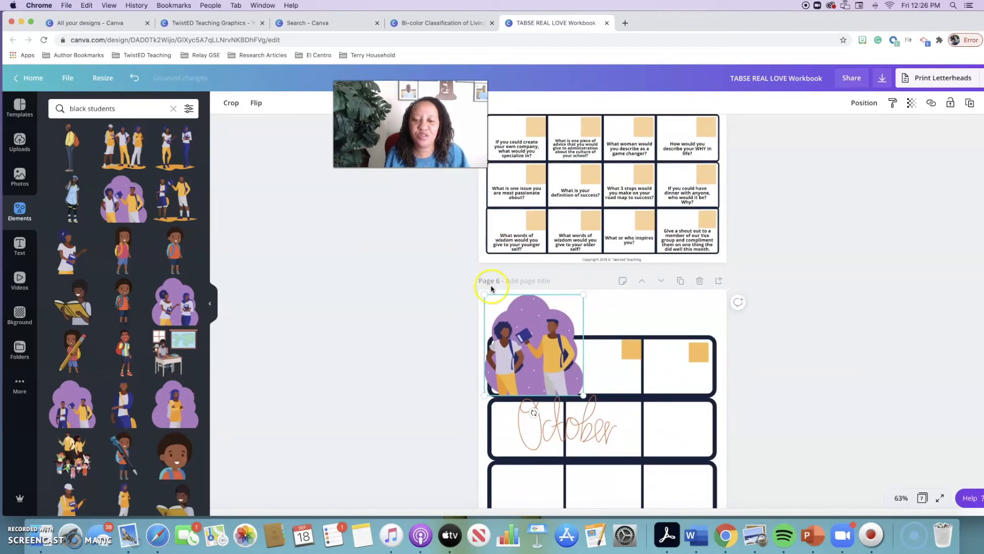
Enlarge the student illustration on page 6 until it spans the grid's first two columns and first two rows
{"action": "left_click_drag", "start_coordinate": [582, 436], "coordinate": [627, 539]}
{"action": "left_click", "coordinate": [569, 385]}
{"action": "left_click_drag", "start_coordinate": [585, 398], "coordinate": [645, 460]}
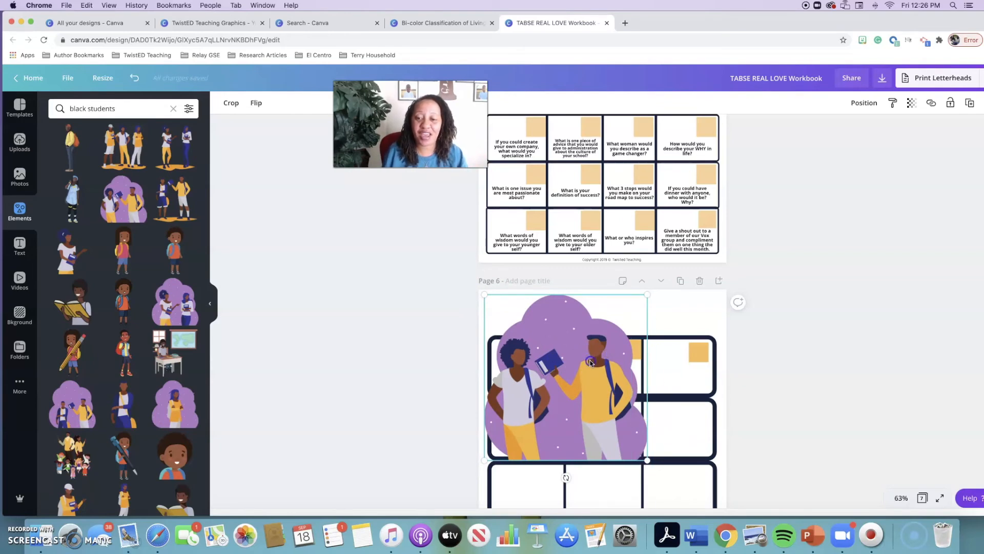
Send the student illustration behind all other elements on page 6
{"action": "left_click", "coordinate": [864, 103]}
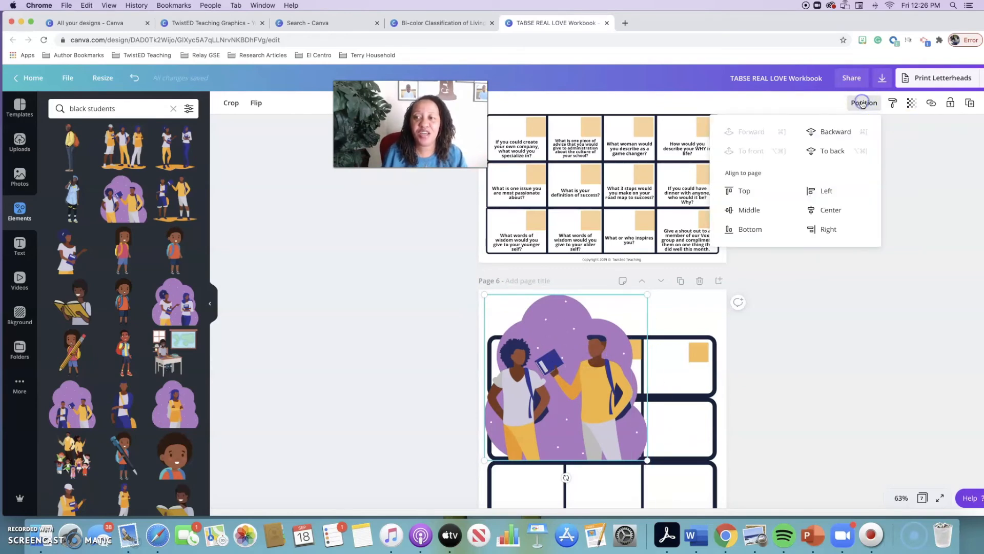
{"action": "left_click", "coordinate": [829, 132]}
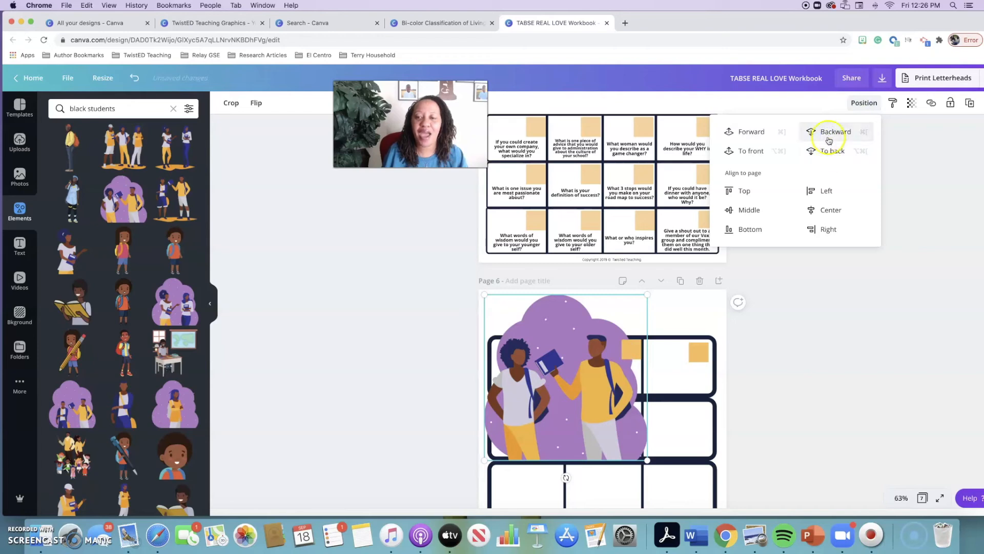
{"action": "left_click", "coordinate": [830, 151]}
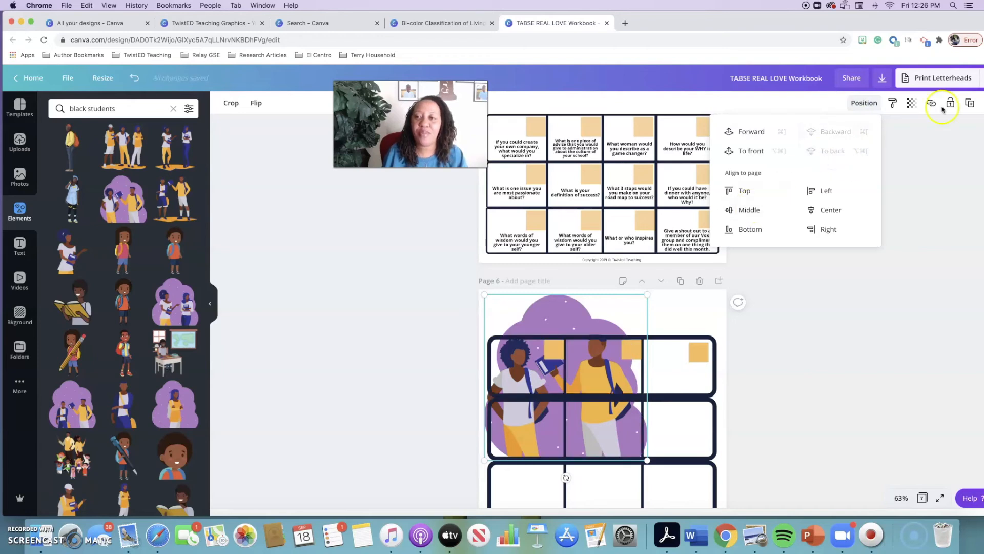
Fade the student illustration on page 6 to a pale background by lowering its transparency value, and deselect it
{"action": "left_click", "coordinate": [910, 105]}
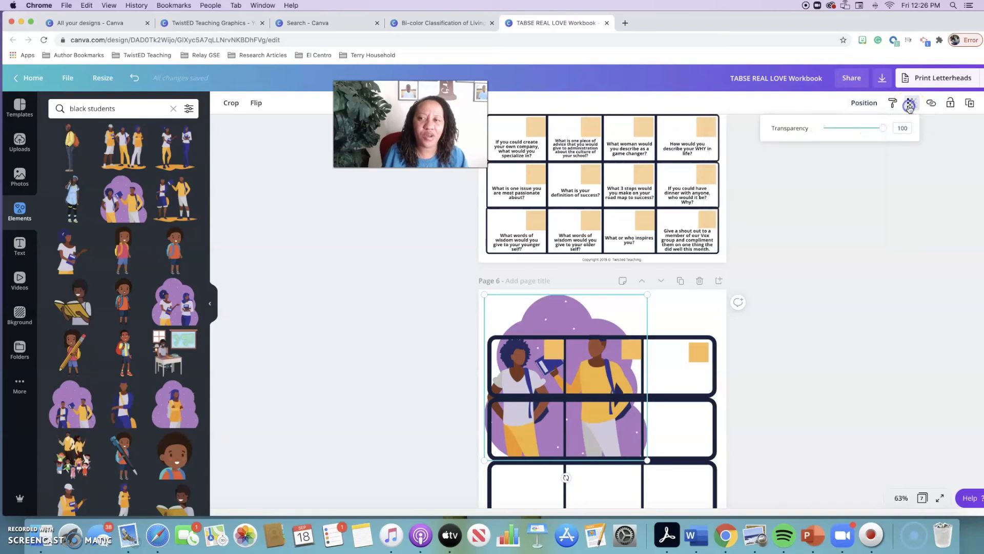
{"action": "left_click", "coordinate": [886, 130]}
{"action": "left_click_drag", "start_coordinate": [885, 130], "coordinate": [838, 143]}
{"action": "left_click", "coordinate": [859, 225]}
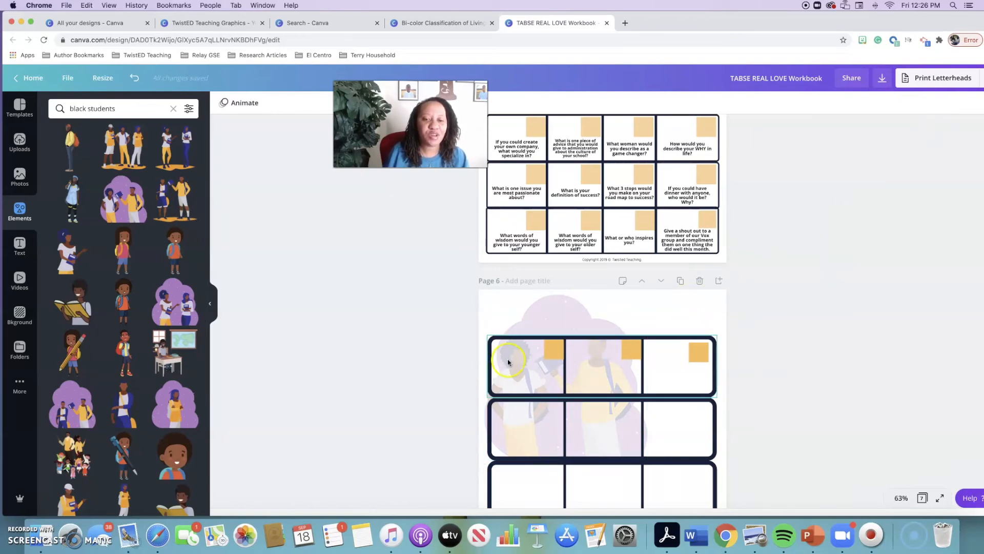
Move the October lettering back above the grid at page 6's upper left and shrink it to fit above the first row
{"action": "scroll", "coordinate": [510, 362], "scroll_direction": "down", "scroll_amount": 3}
{"action": "scroll", "coordinate": [513, 359], "scroll_direction": "down", "scroll_amount": 5}
{"action": "scroll", "coordinate": [538, 354], "scroll_direction": "up", "scroll_amount": 4}
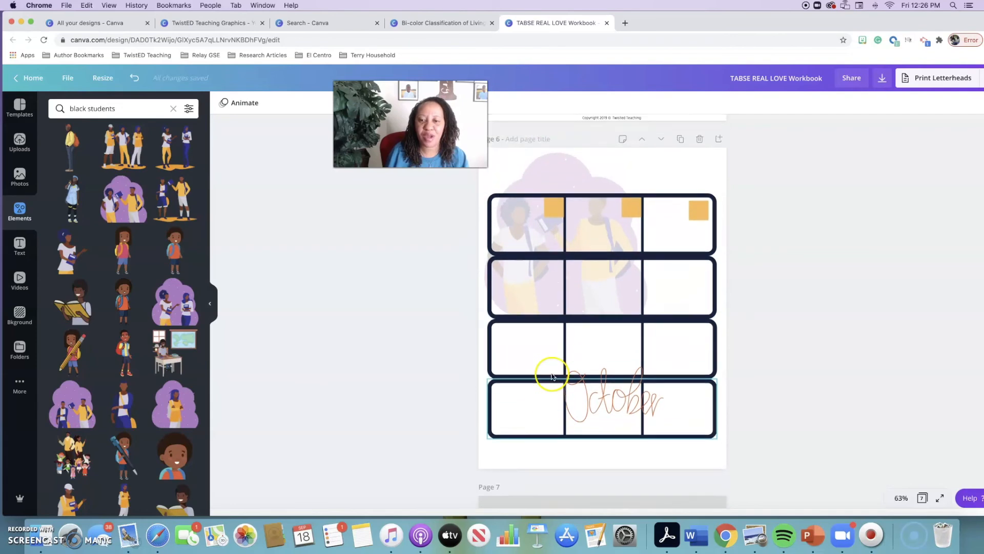
{"action": "left_click_drag", "start_coordinate": [581, 418], "coordinate": [509, 199]}
{"action": "left_click_drag", "start_coordinate": [586, 215], "coordinate": [540, 183]}
{"action": "left_click", "coordinate": [810, 187]}
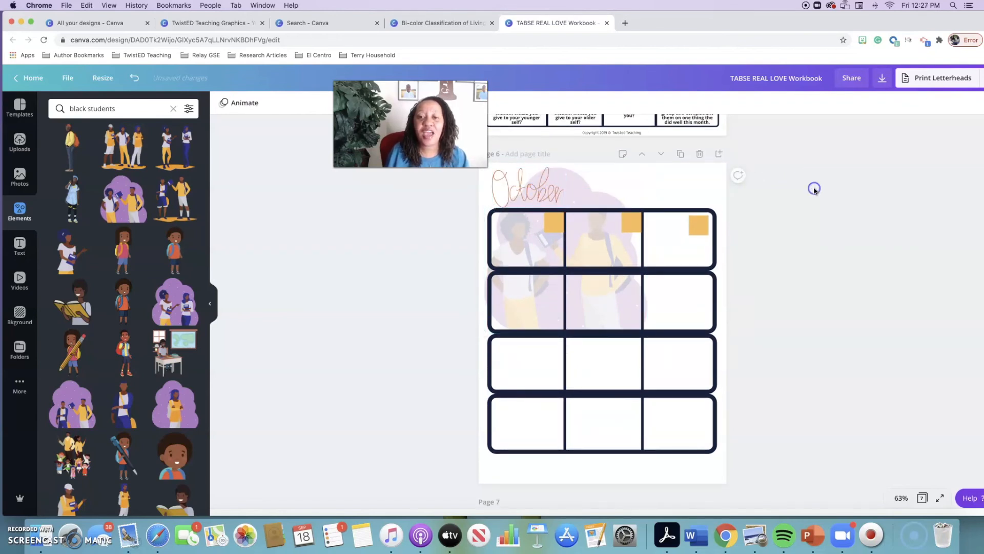
Add a body text box beside the October lettering on page 6 and replace its text with "Instruction Here"
{"action": "scroll", "coordinate": [813, 188], "scroll_direction": "up", "scroll_amount": 2}
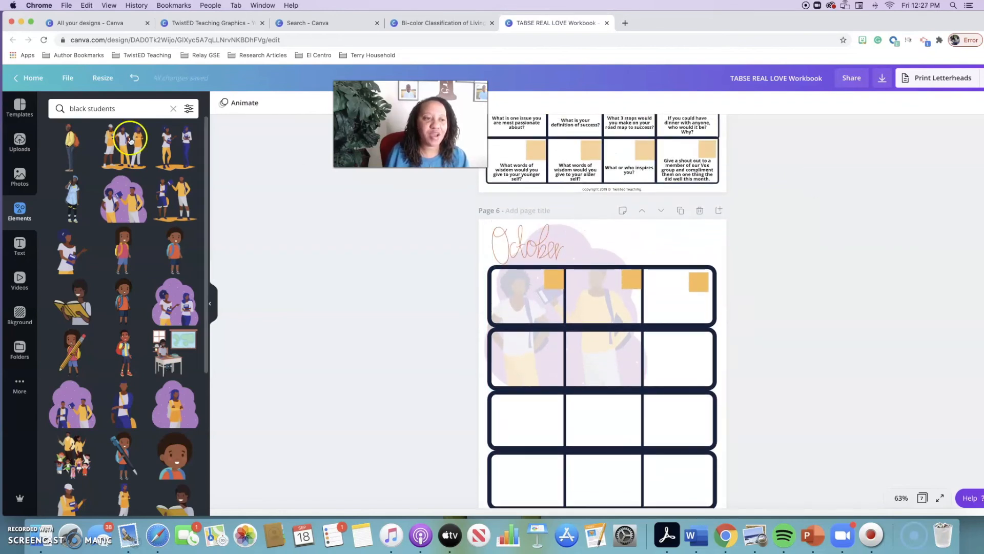
{"action": "left_click", "coordinate": [19, 246]}
{"action": "left_click_drag", "start_coordinate": [97, 208], "coordinate": [610, 225]}
{"action": "left_click_drag", "start_coordinate": [689, 246], "coordinate": [709, 247]}
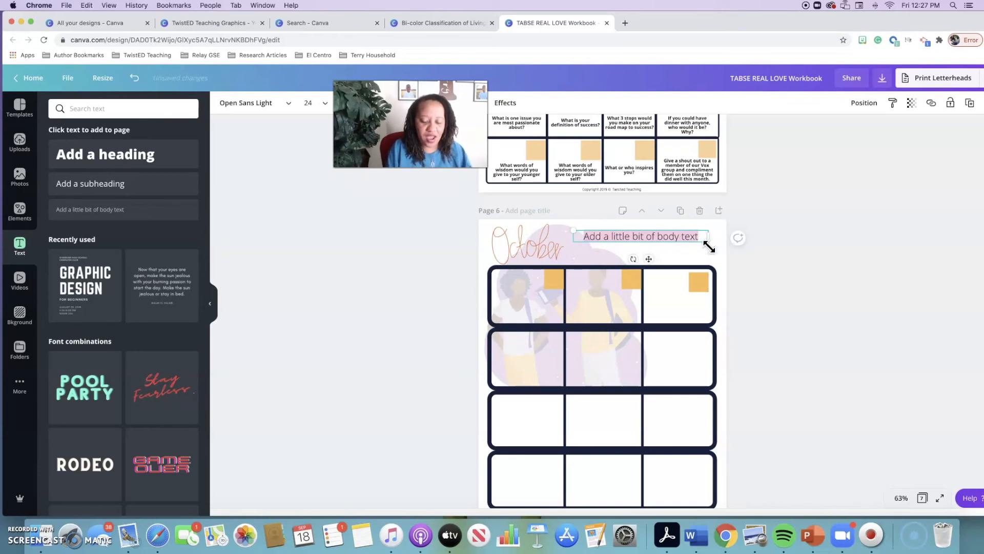
{"action": "key", "text": "BackSpace"}
{"action": "type", "text": "Instruction Here"}
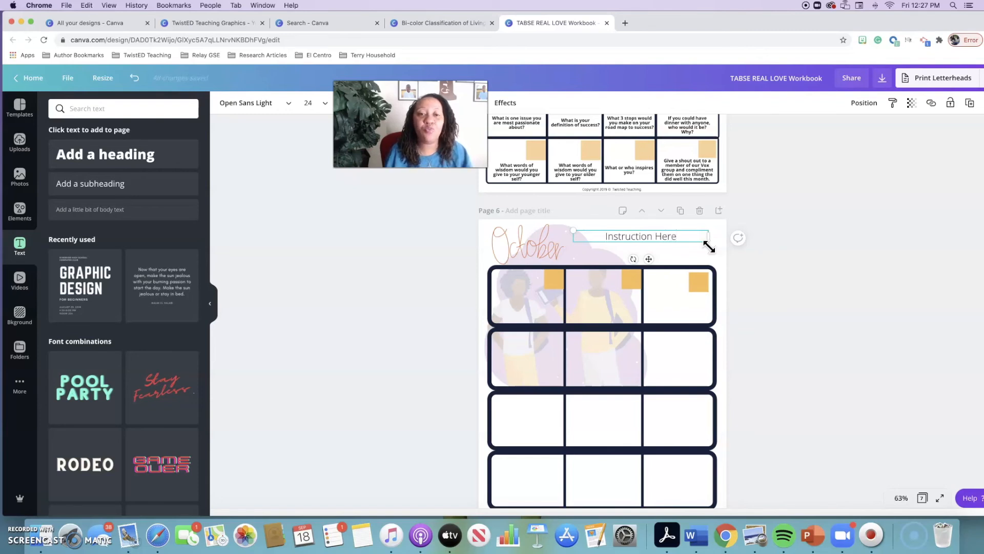
Add a placeholder body text box to the first cell of page 6's grid, narrowed to the cell's width
{"action": "left_click_drag", "start_coordinate": [121, 206], "coordinate": [559, 309]}
{"action": "left_click_drag", "start_coordinate": [471, 315], "coordinate": [521, 297]}
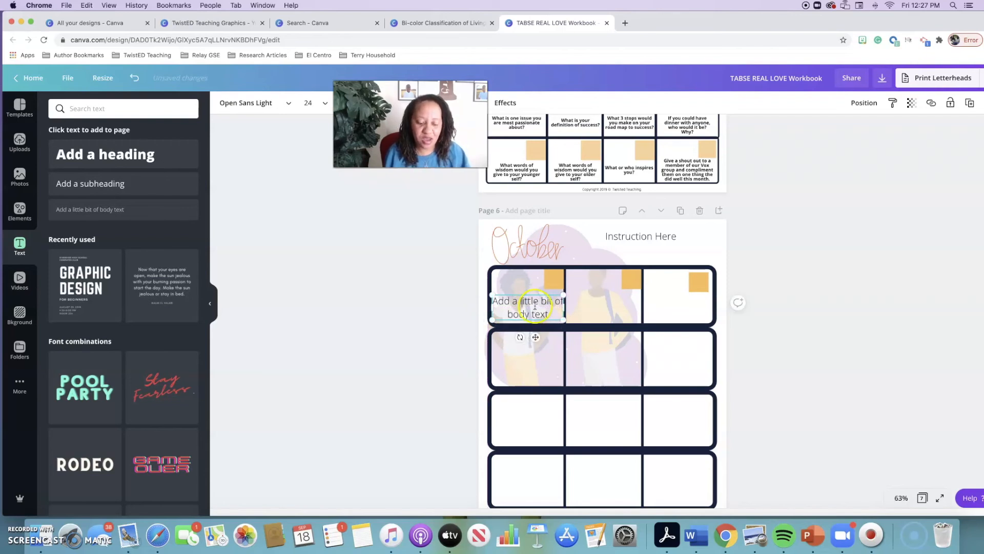
{"action": "left_click", "coordinate": [521, 296]}
{"action": "key", "text": "super+c"}
{"action": "left_click", "coordinate": [596, 301]}
{"action": "key", "text": "super+v"}
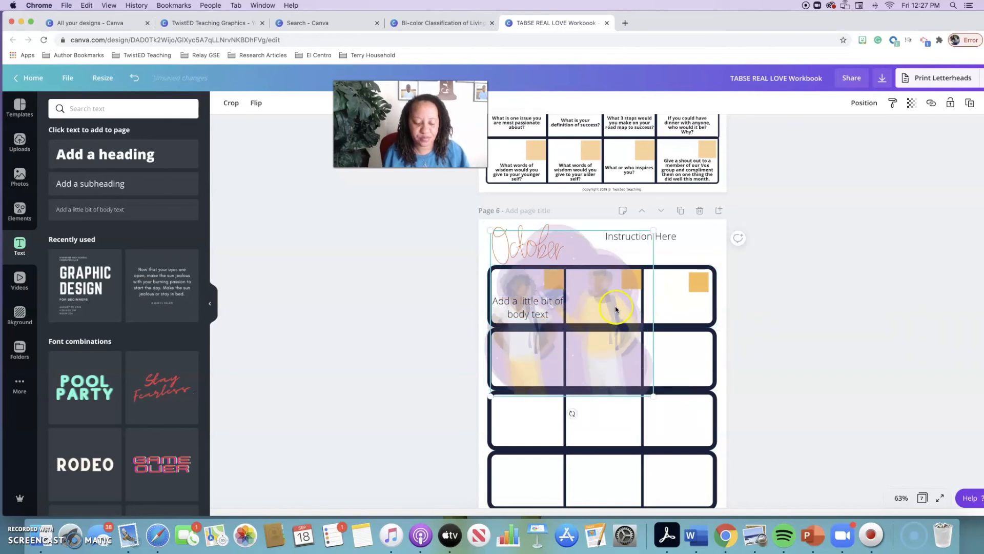
{"action": "key", "text": "super+z"}
Copy the first cell's body text box and place the copy in the second cell of page 6's first row
{"action": "left_click", "coordinate": [533, 300]}
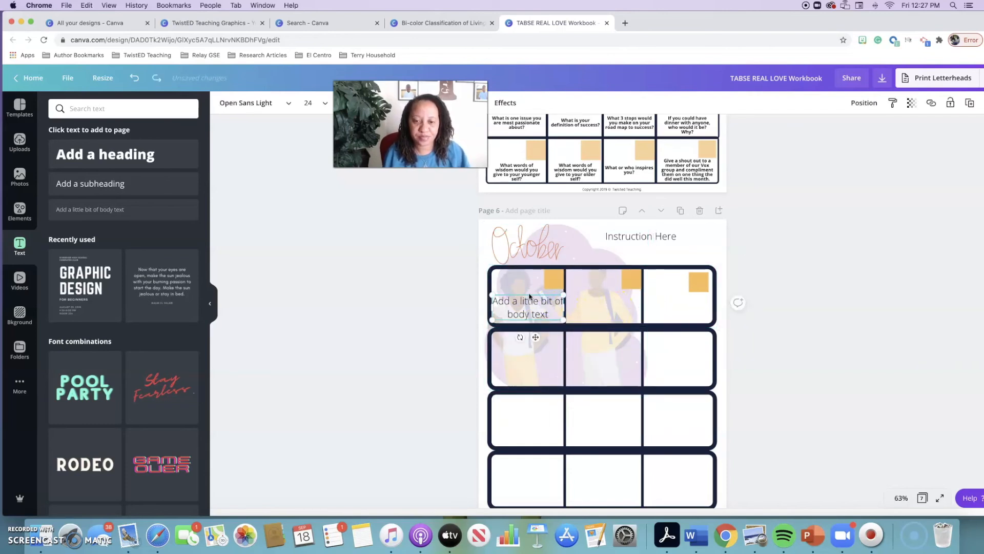
{"action": "right_click", "coordinate": [530, 296]}
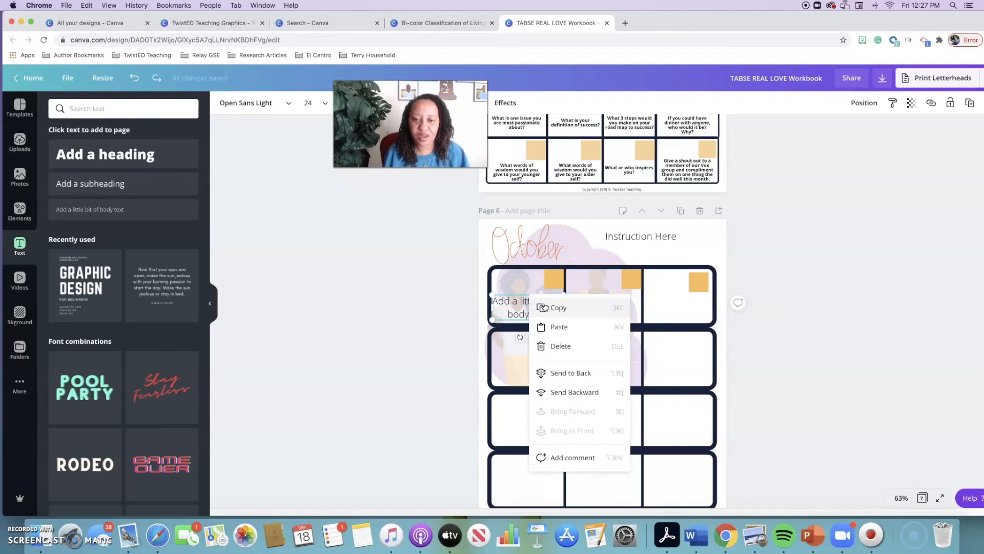
{"action": "left_click", "coordinate": [609, 303]}
{"action": "left_click_drag", "start_coordinate": [551, 304], "coordinate": [614, 307]}
{"action": "scroll", "coordinate": [663, 310], "scroll_direction": "down", "scroll_amount": 3}
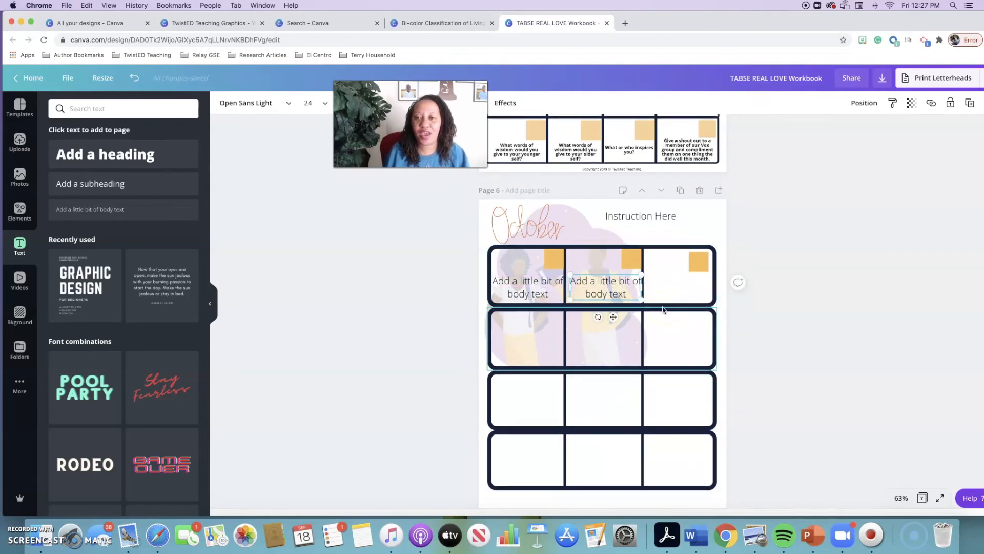
{"action": "scroll", "coordinate": [663, 310], "scroll_direction": "up", "scroll_amount": 4}
{"action": "scroll", "coordinate": [663, 310], "scroll_direction": "up", "scroll_amount": 8}
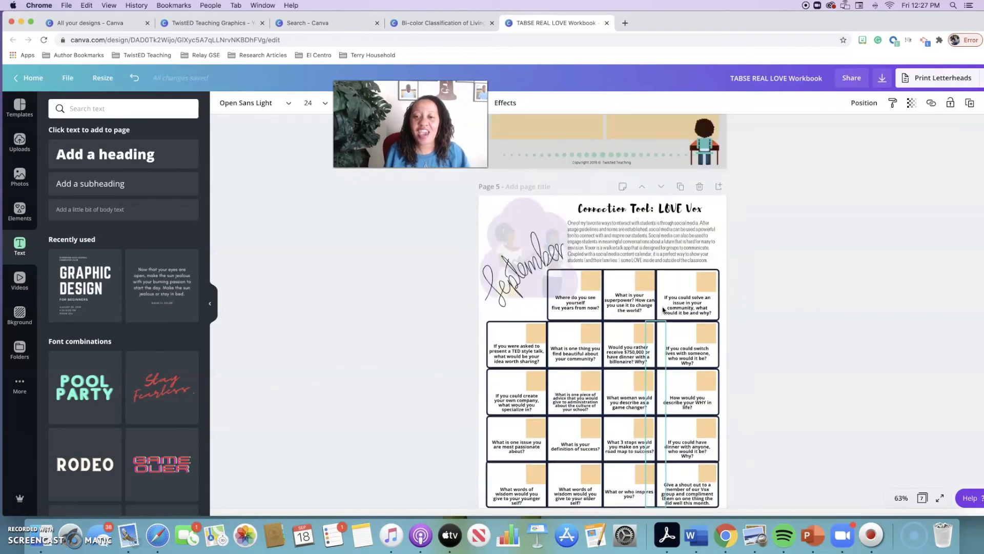
{"action": "scroll", "coordinate": [662, 306], "scroll_direction": "down", "scroll_amount": 2}
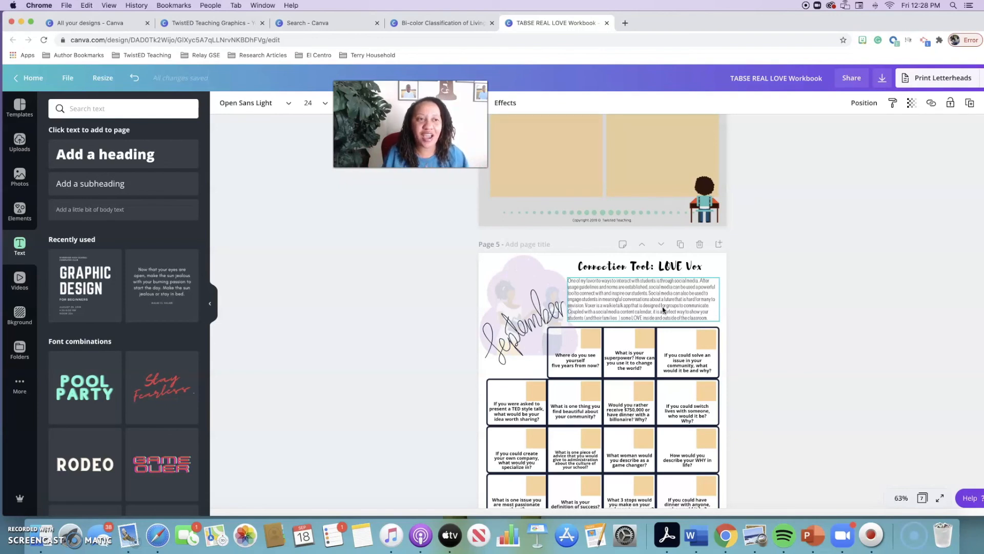
Open the TwistED Teaching Graphics design from the list of all designs
{"action": "left_click", "coordinate": [123, 24]}
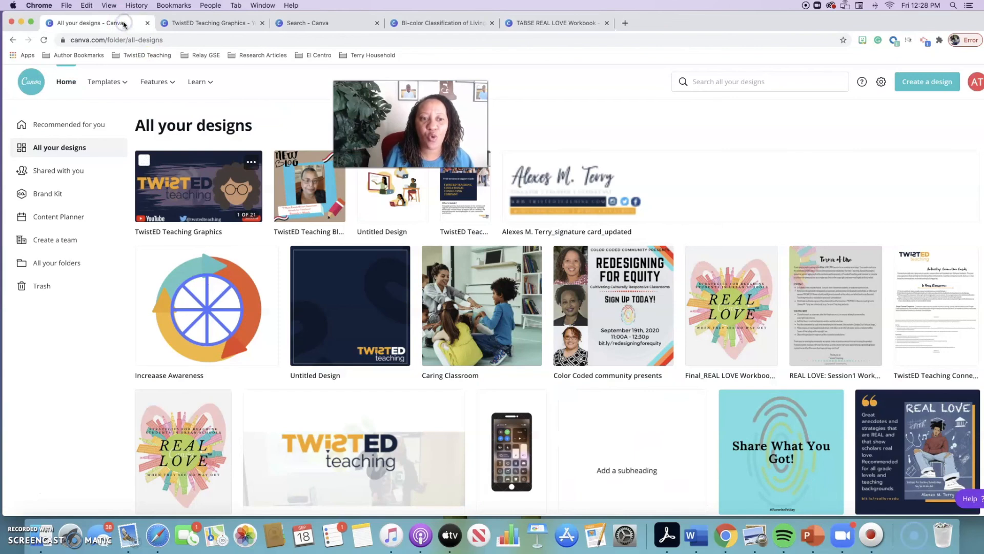
{"action": "left_click", "coordinate": [202, 188]}
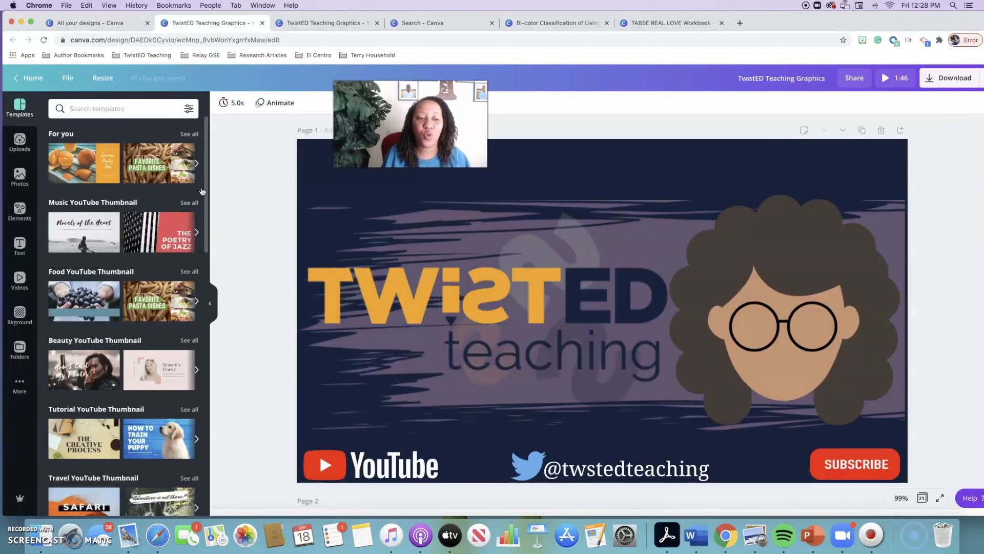
{"action": "left_click", "coordinate": [211, 193]}
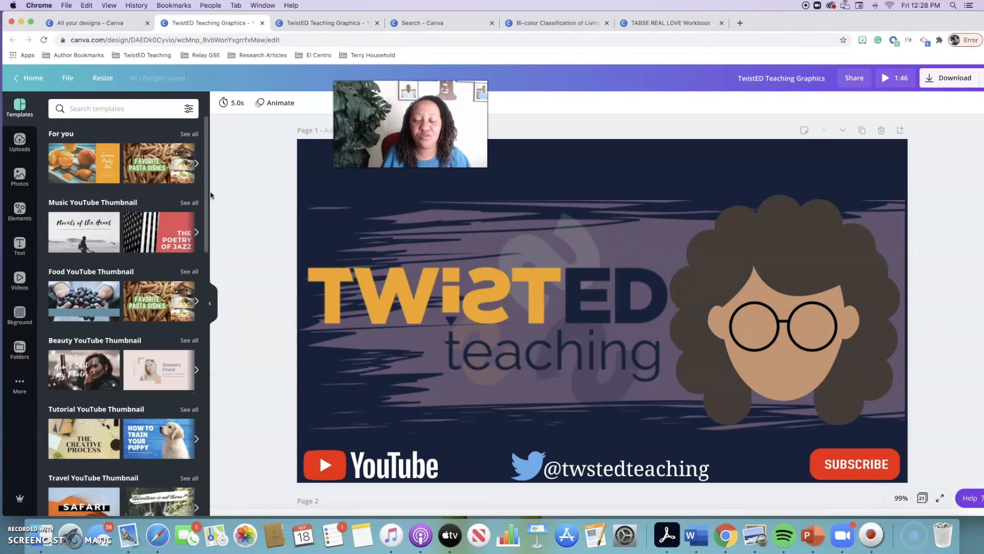
Open the download options of the TwistED Teaching Graphics design and view the available file types
{"action": "left_click", "coordinate": [941, 79]}
{"action": "left_click", "coordinate": [972, 146]}
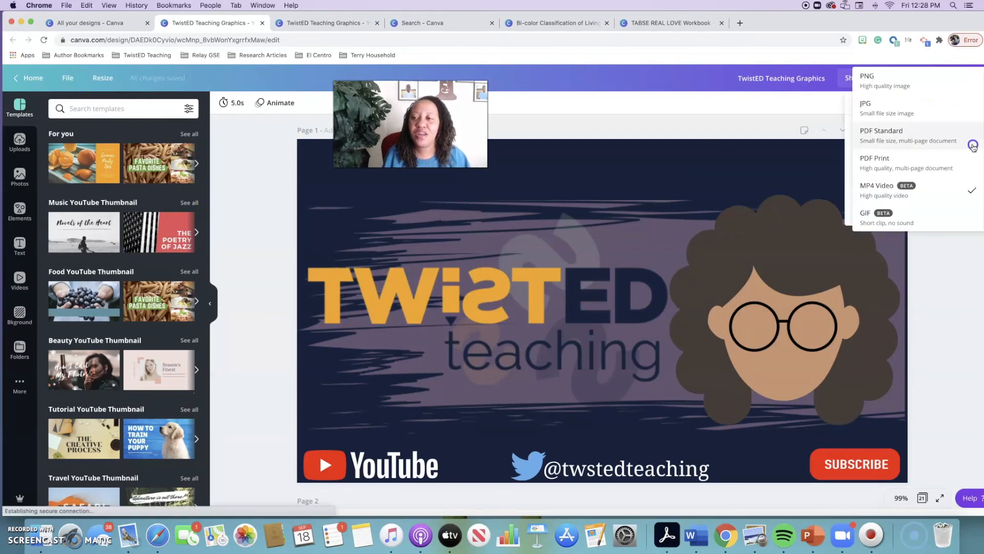
{"action": "left_click", "coordinate": [742, 108]}
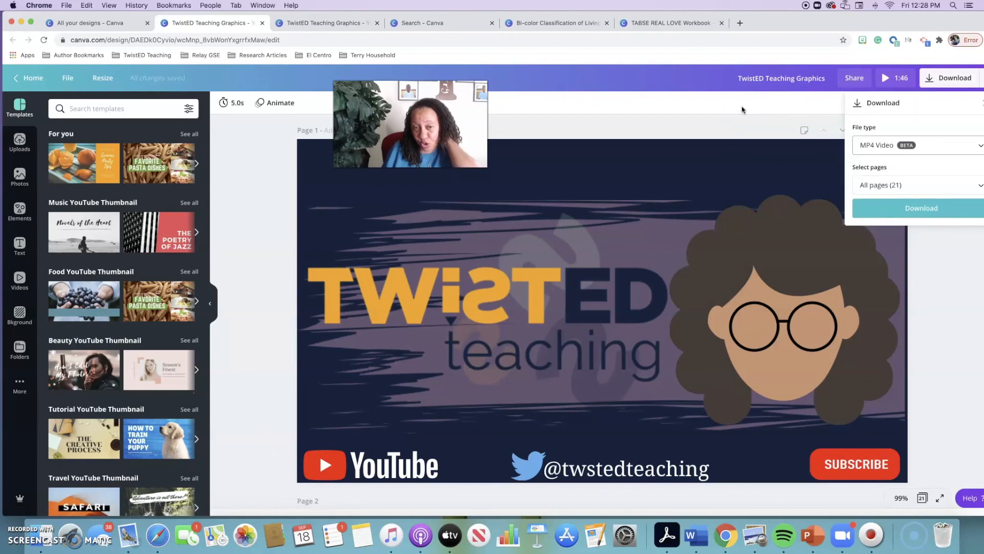
Look through the opening pages of the TwistED Teaching Graphics design
{"action": "scroll", "coordinate": [655, 174], "scroll_direction": "down", "scroll_amount": 3}
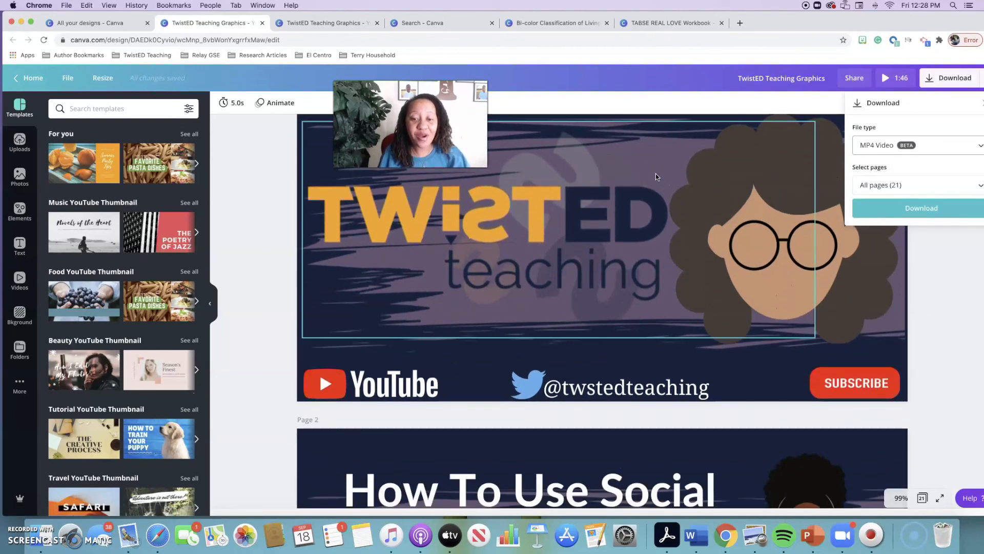
{"action": "scroll", "coordinate": [656, 176], "scroll_direction": "down", "scroll_amount": 4}
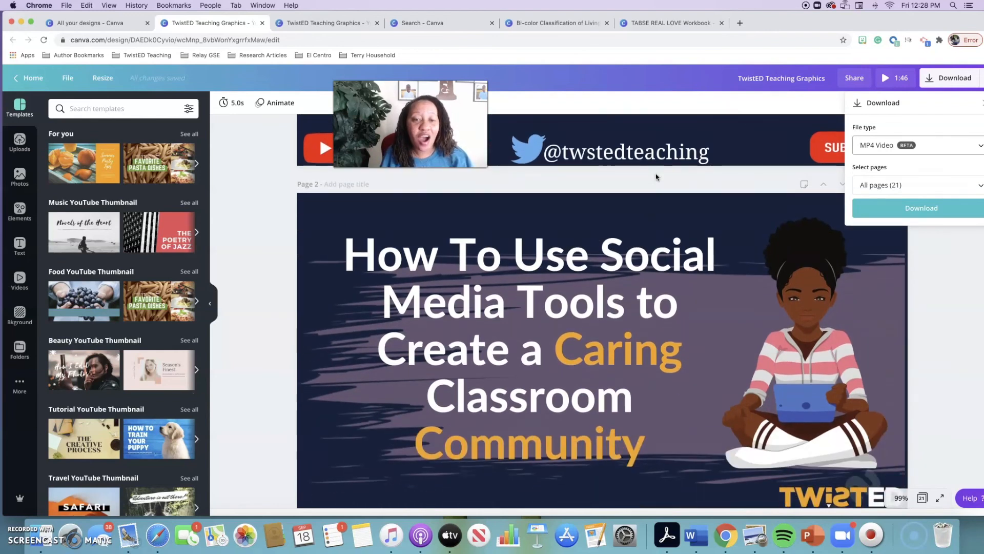
{"action": "scroll", "coordinate": [656, 177], "scroll_direction": "down", "scroll_amount": 1}
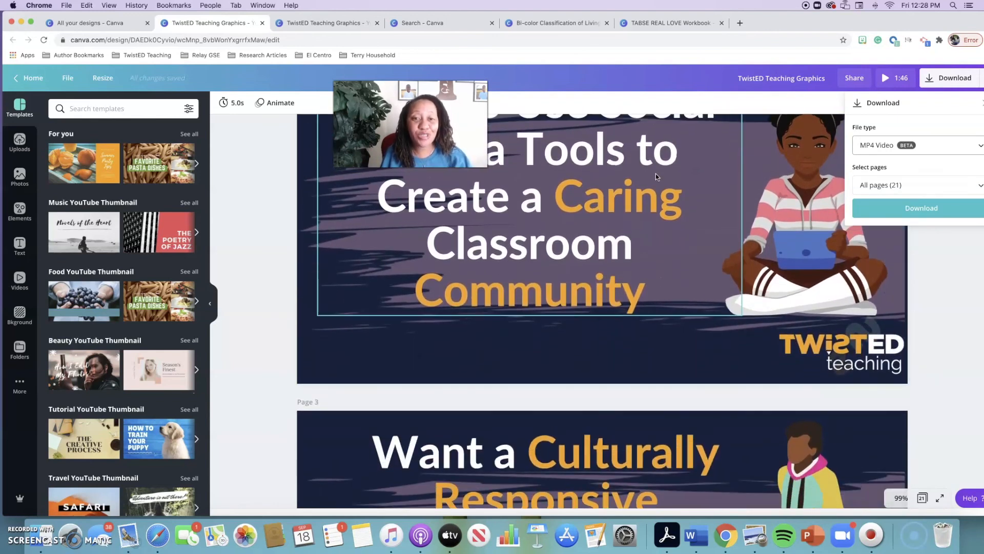